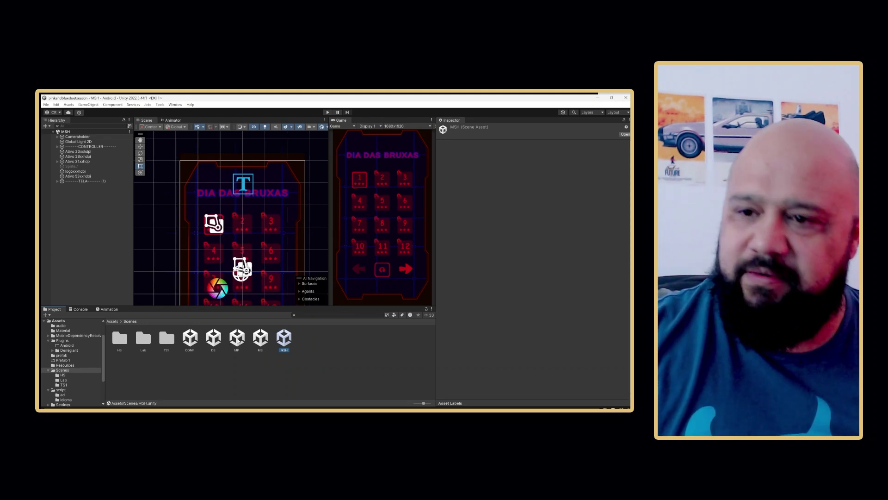
# Open the MS scene to check its level-selection menu, and reopen the MSH scene.
pyautogui.doubleClick(237, 340)
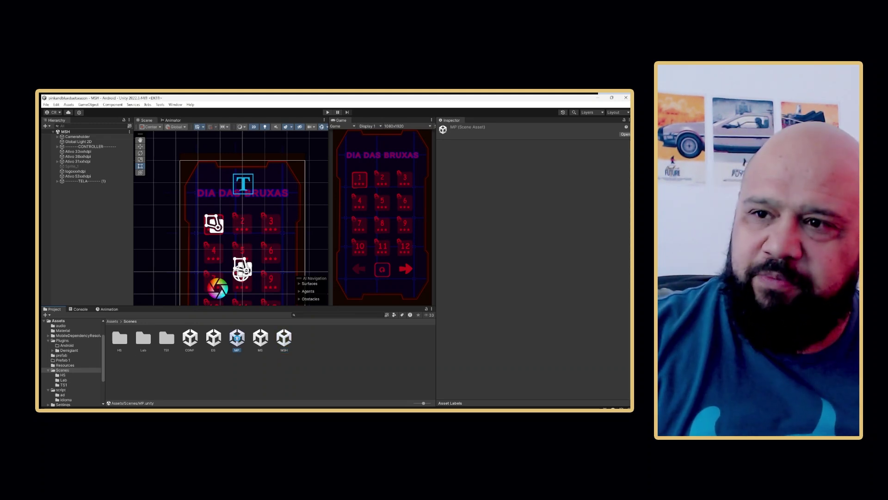
pyautogui.doubleClick(260, 339)
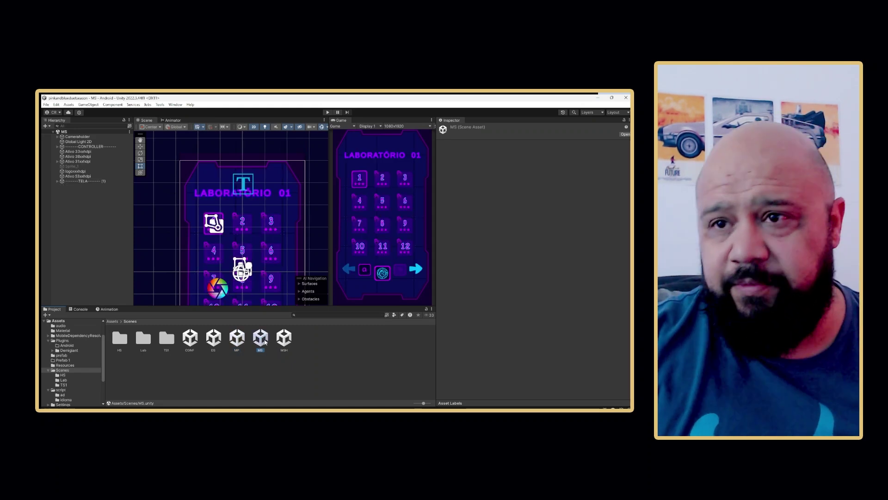
pyautogui.doubleClick(284, 340)
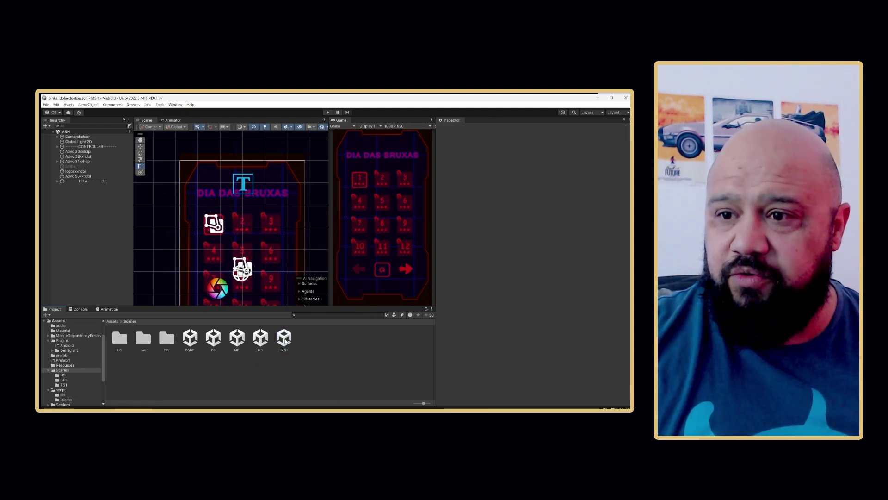
# Duplicate the MSH scene as MSN and open the copy.
pyautogui.hotkey('ctrl', 'd')
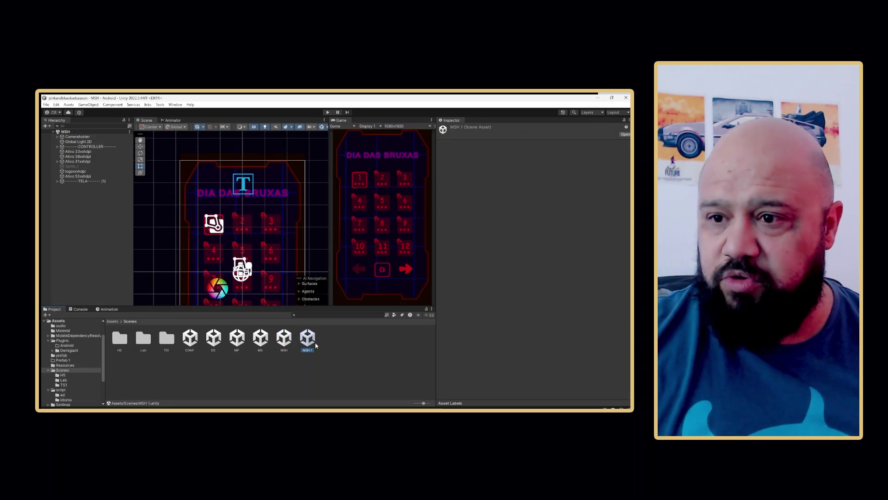
pyautogui.rightClick(312, 352)
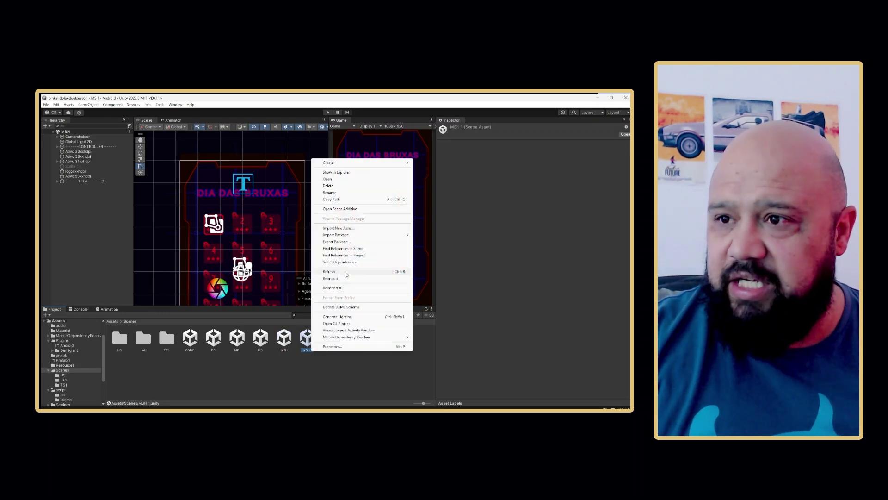
pyautogui.click(337, 194)
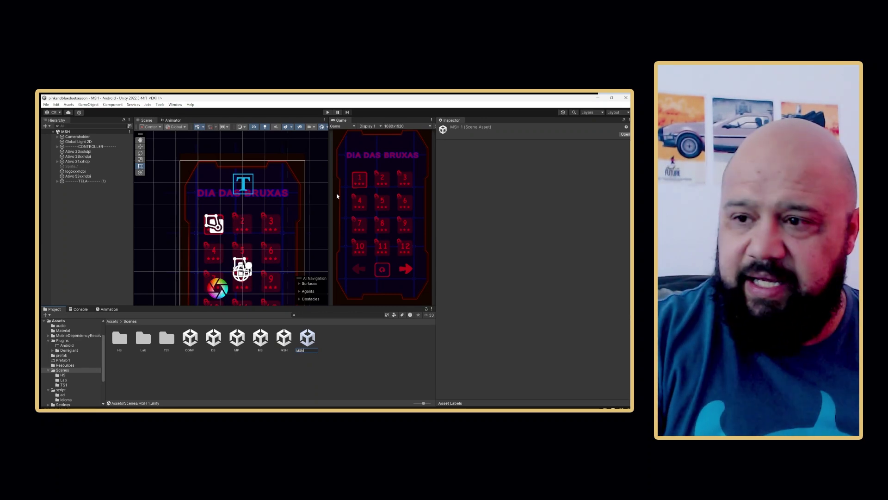
pyautogui.write('MSN')
pyautogui.press('Return')
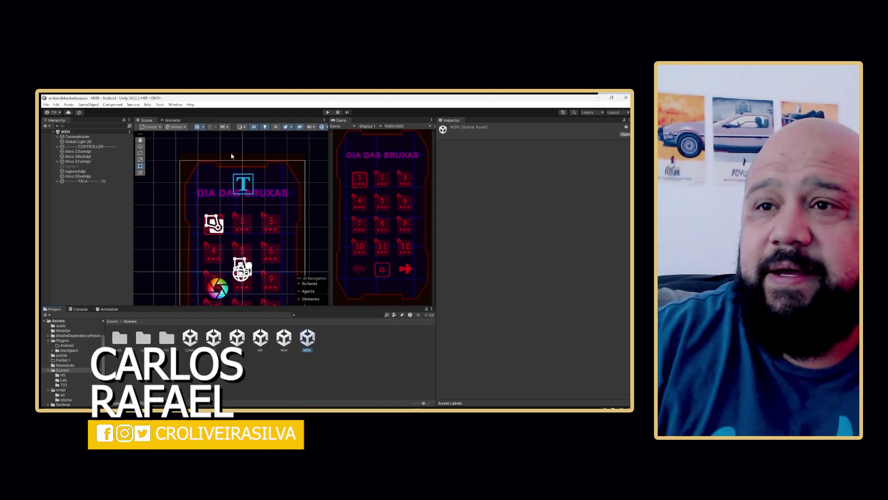
# Expand the TELA group and its Canvas in the MSN scene hierarchy.
pyautogui.click(57, 182)
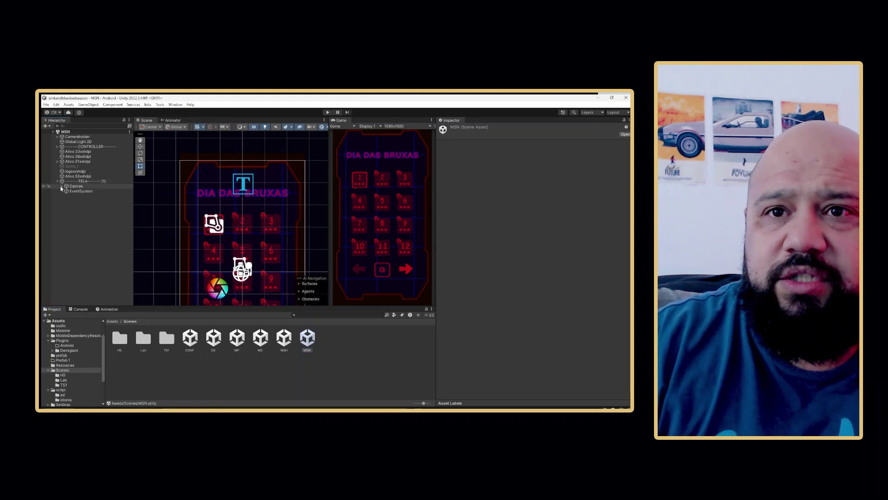
pyautogui.click(61, 186)
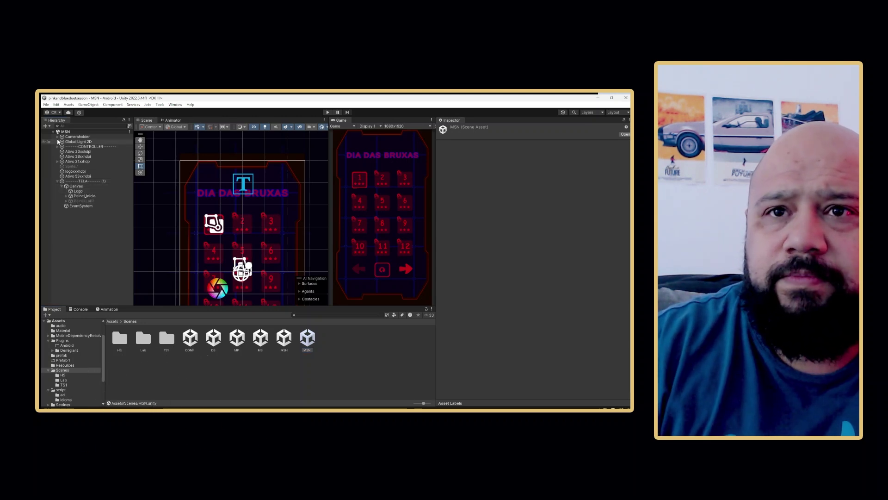
# Set the Ativo 33xxhdpi sprite's colour to dark green, hexadecimal 113313.
pyautogui.click(299, 160)
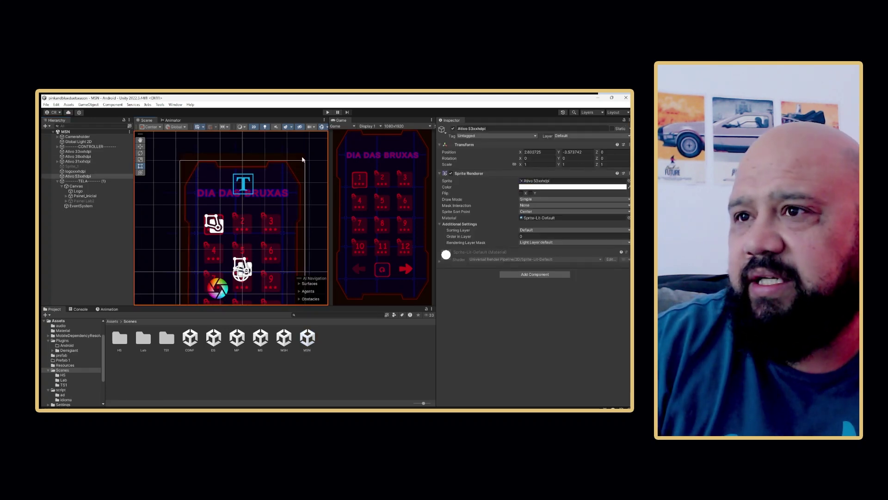
pyautogui.click(303, 160)
pyautogui.click(578, 187)
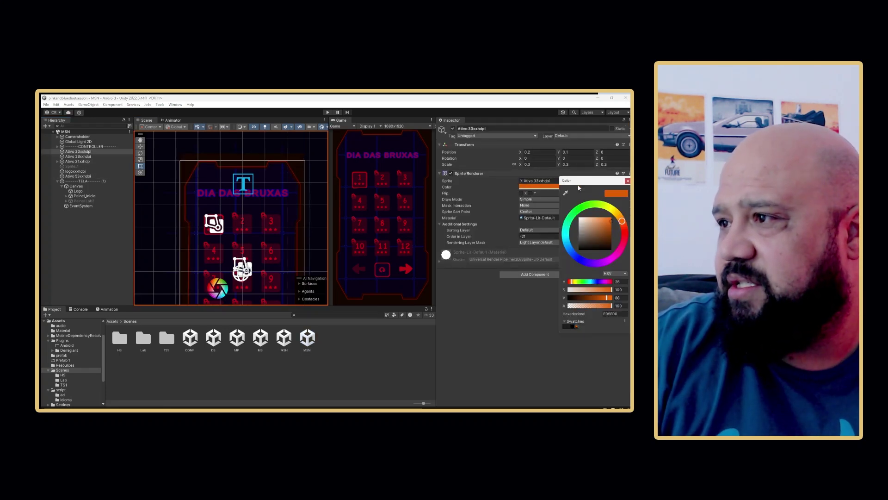
pyautogui.click(579, 209)
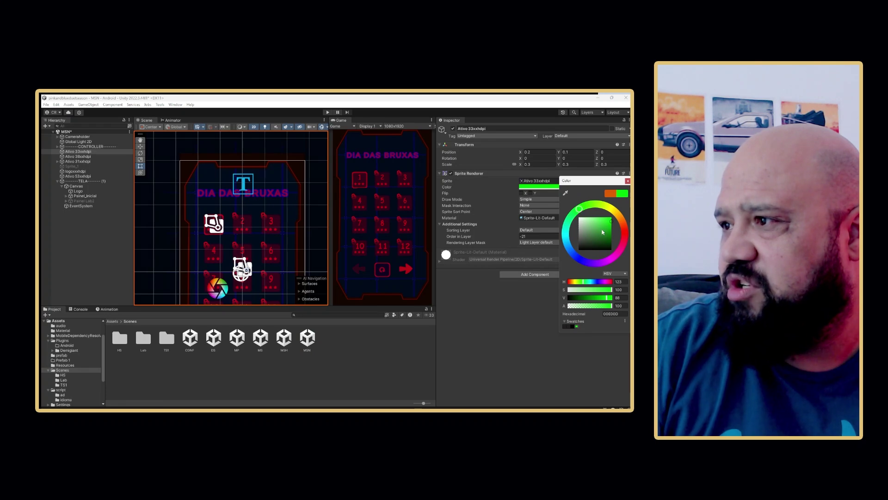
pyautogui.moveTo(603, 232); pyautogui.dragTo(601, 246)
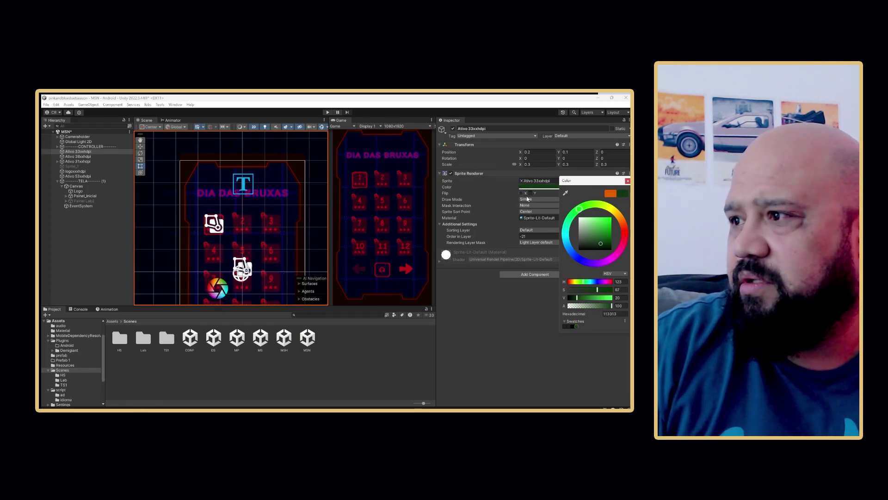
pyautogui.click(625, 182)
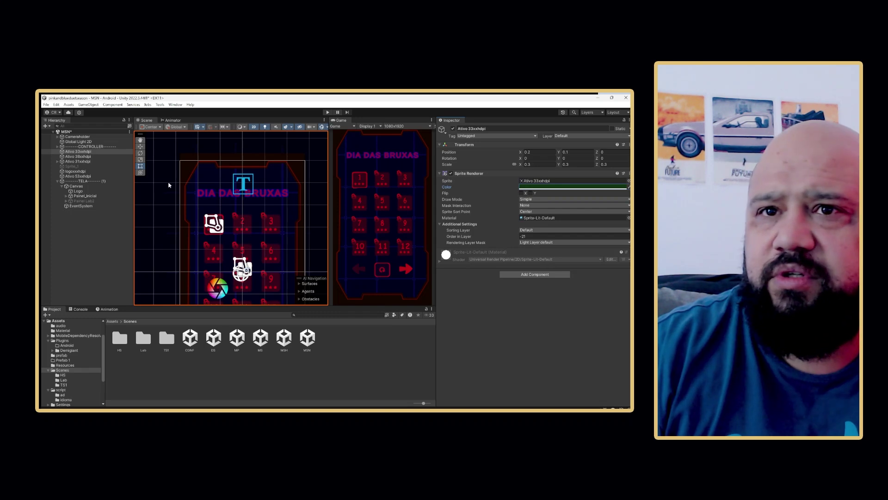
# Copy the dark green colour code of Ativo 33xxhdpi to the Ativo 31xxhdpi frame sprite.
pyautogui.click(79, 156)
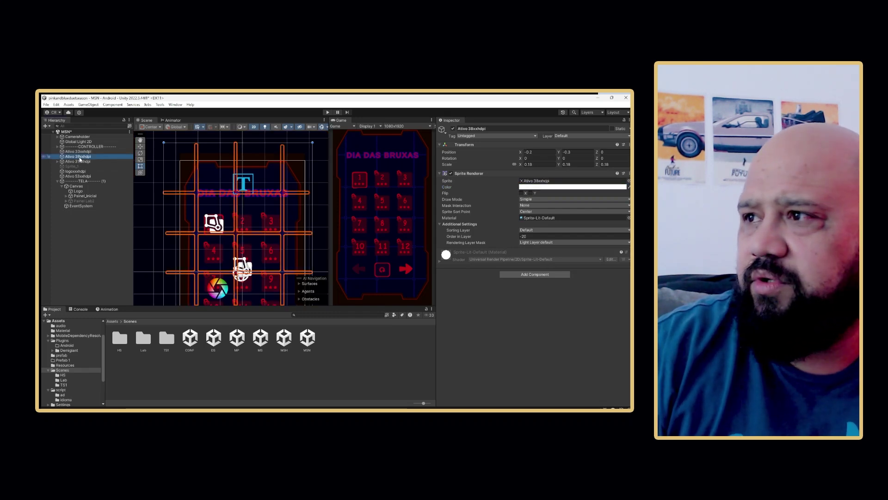
pyautogui.click(81, 161)
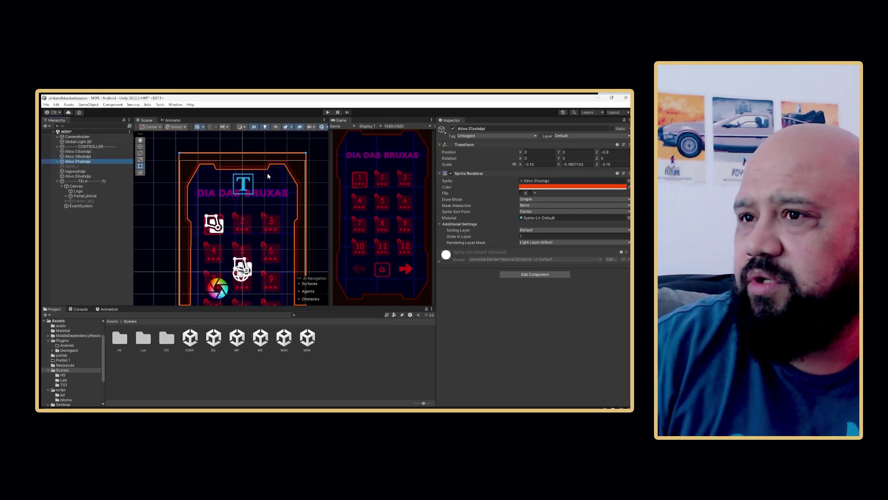
pyautogui.click(573, 187)
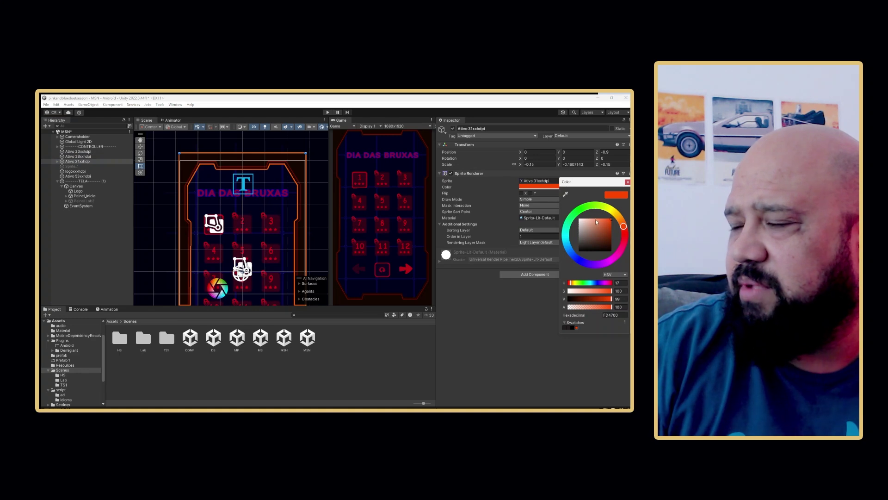
pyautogui.click(77, 152)
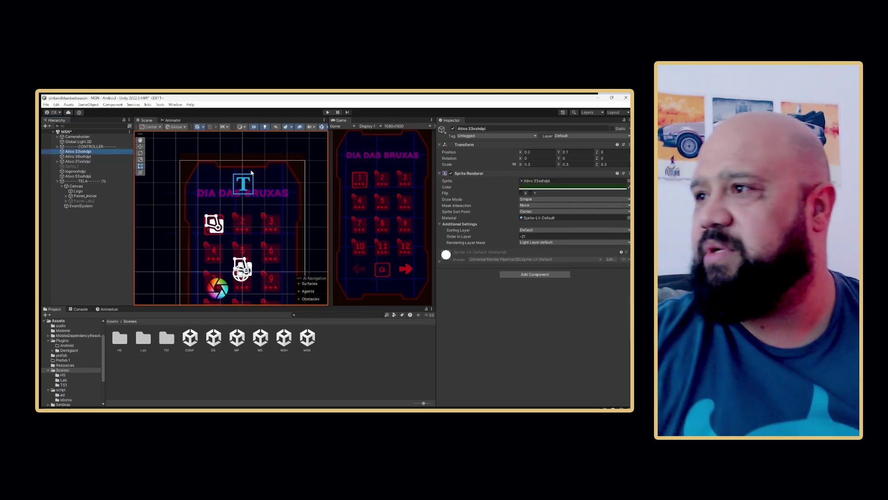
pyautogui.click(553, 207)
pyautogui.hotkey('ctrl', 'c')
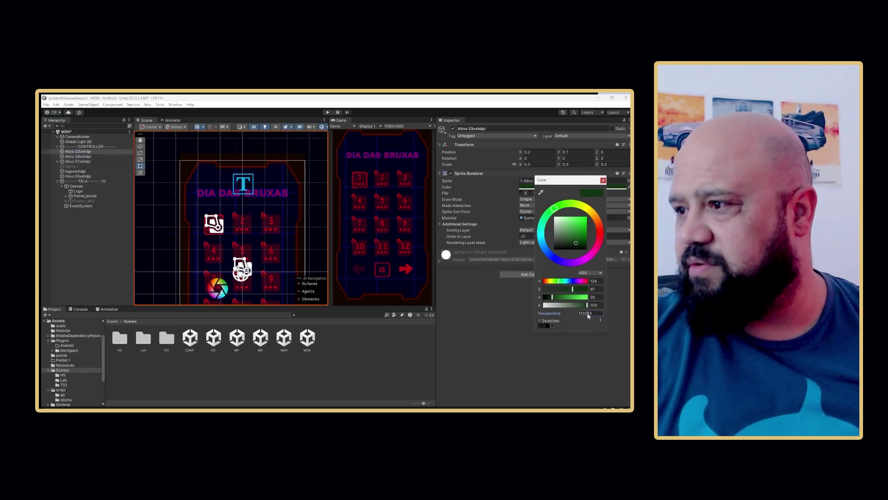
pyautogui.click(218, 168)
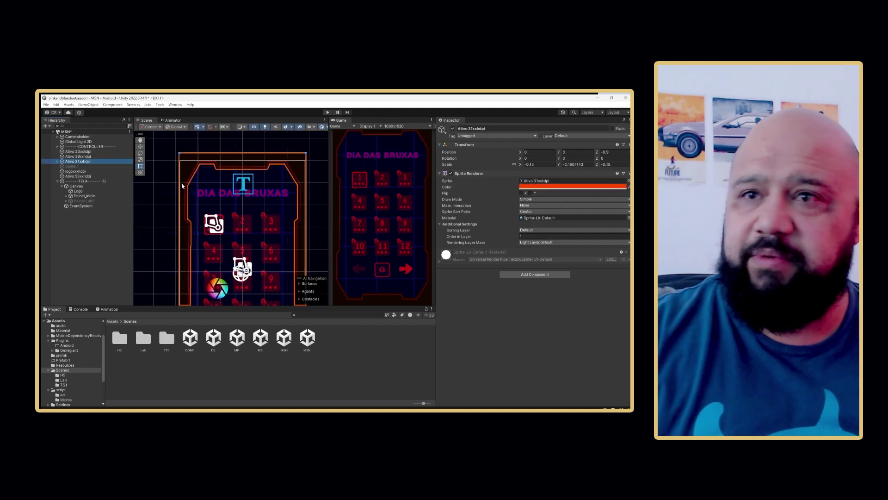
pyautogui.click(591, 187)
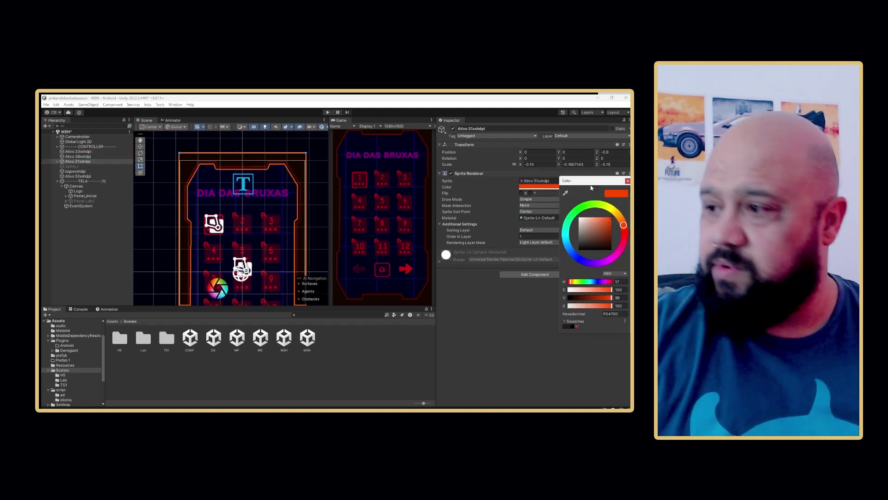
pyautogui.click(616, 313)
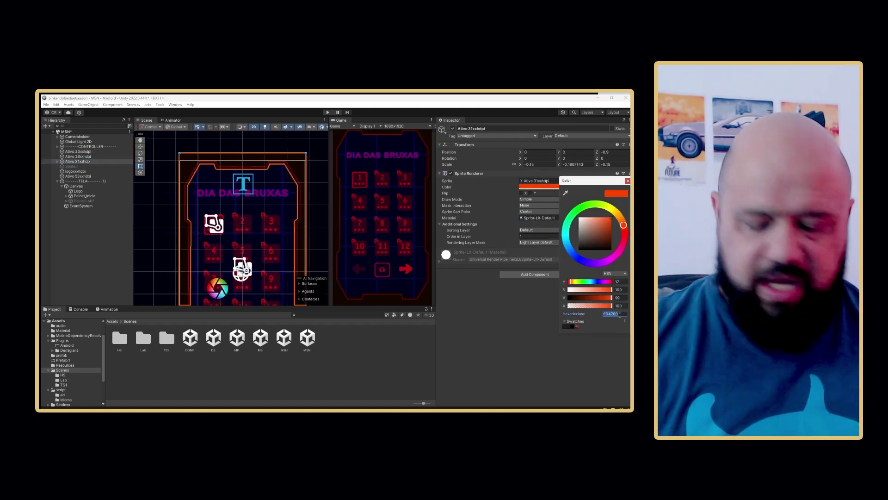
pyautogui.hotkey('ctrl', 'v')
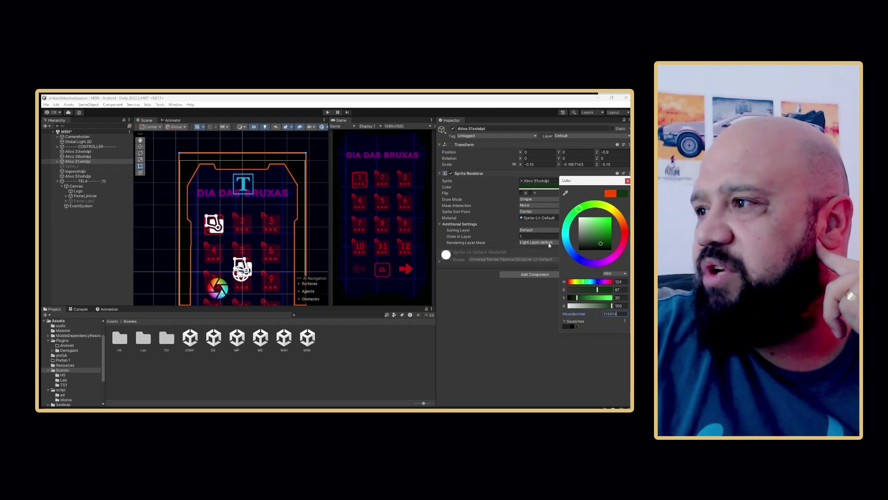
# Set the Ativo 31xxhdpi frame sprite to a brighter green with hue 142 and value 57, and give Ativo 33xxhdpi the same colour.
pyautogui.click(578, 212)
pyautogui.moveTo(579, 212)
pyautogui.mouseDown()
pyautogui.moveTo(576, 228)
pyautogui.moveTo(601, 244)
pyautogui.moveTo(613, 234)
pyautogui.mouseUp()
pyautogui.click(611, 314)
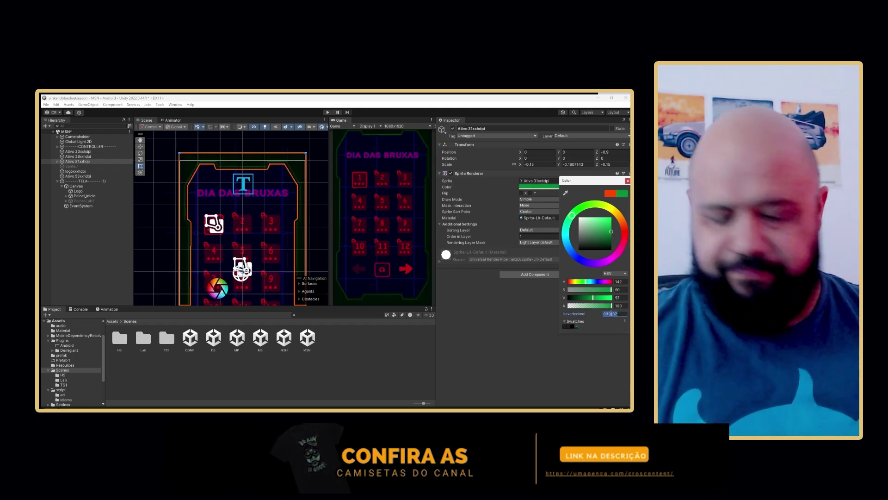
pyautogui.click(77, 152)
pyautogui.click(593, 187)
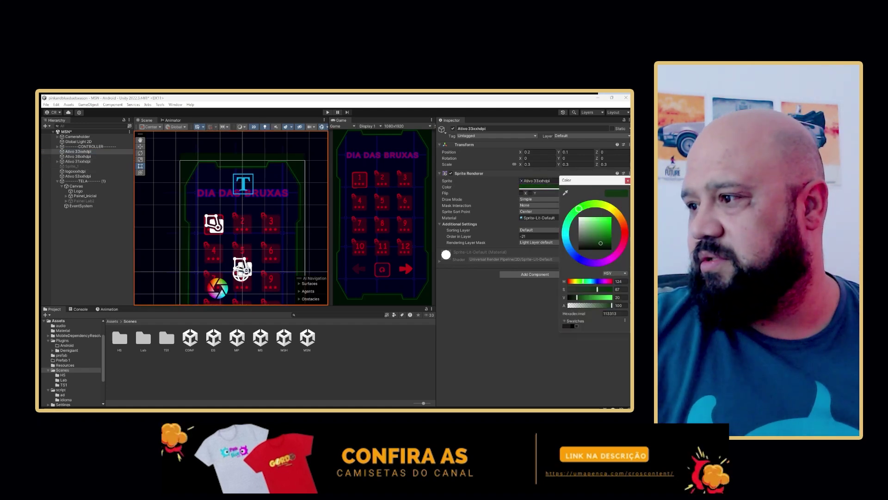
pyautogui.click(612, 314)
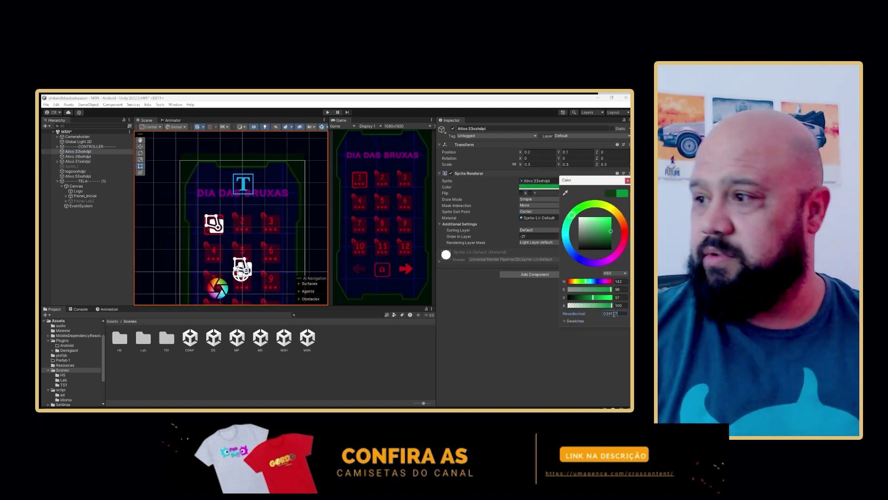
pyautogui.click(490, 298)
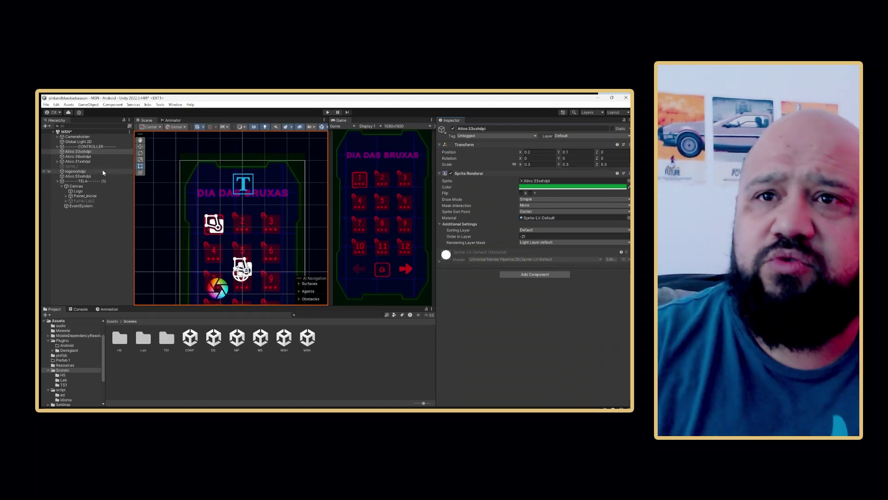
# Expand the CONTROLLER group and the canvas's initial panel, and add an empty entry to the GAME object's Keys To Manage list.
pyautogui.click(60, 147)
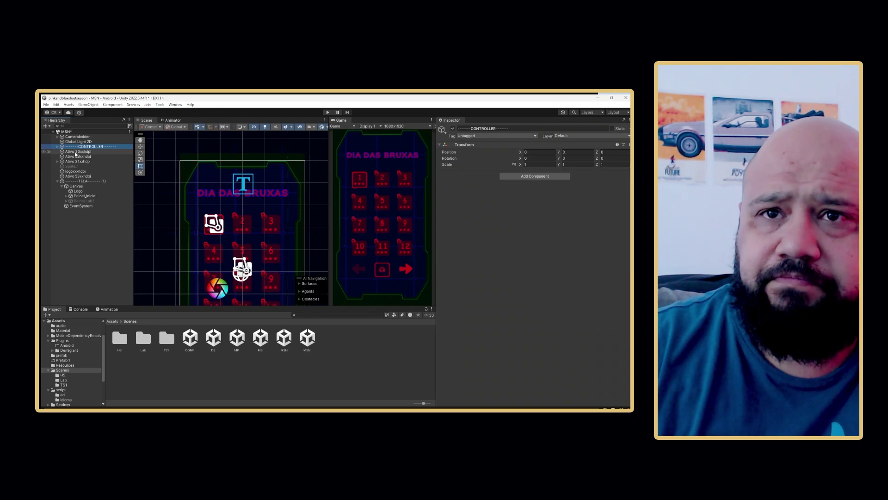
pyautogui.click(57, 146)
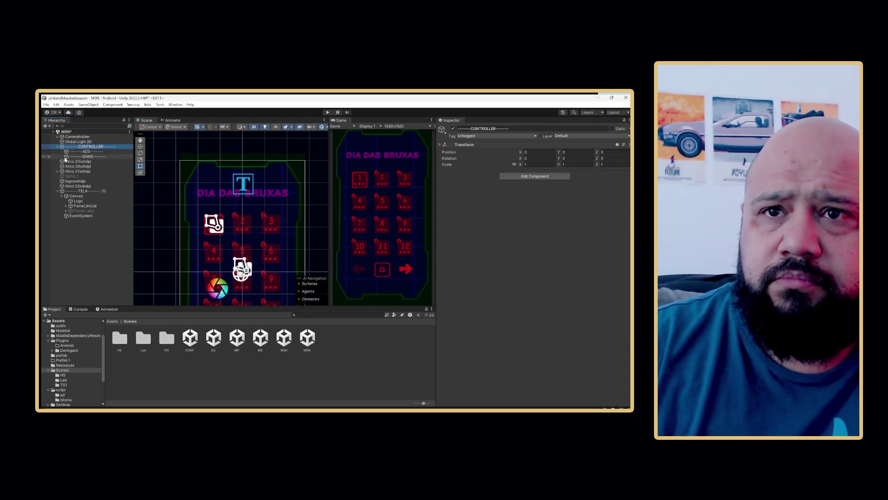
pyautogui.click(81, 157)
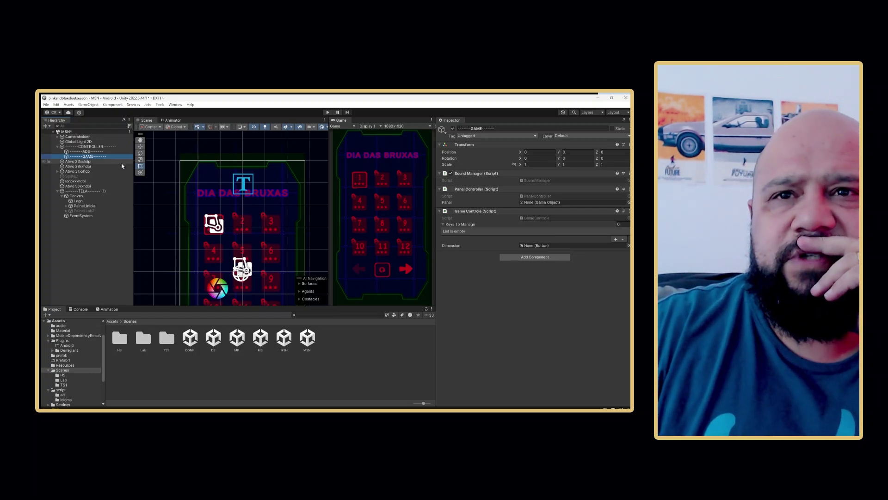
pyautogui.click(65, 205)
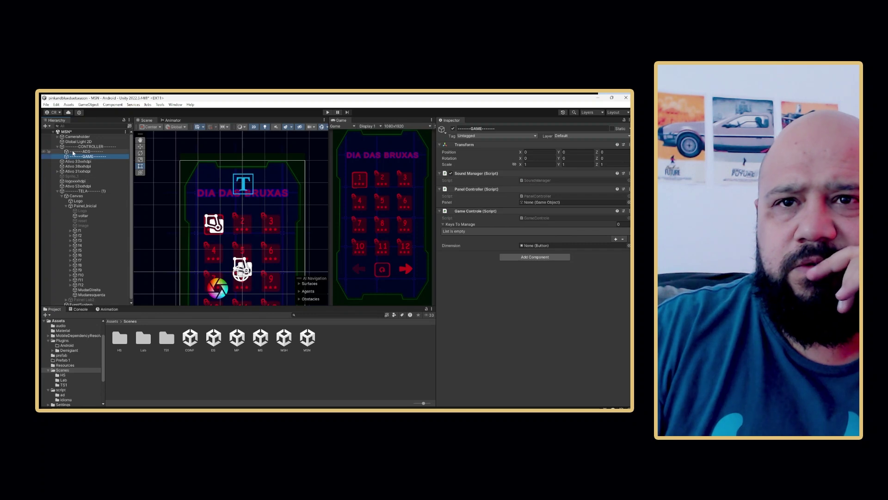
pyautogui.click(90, 147)
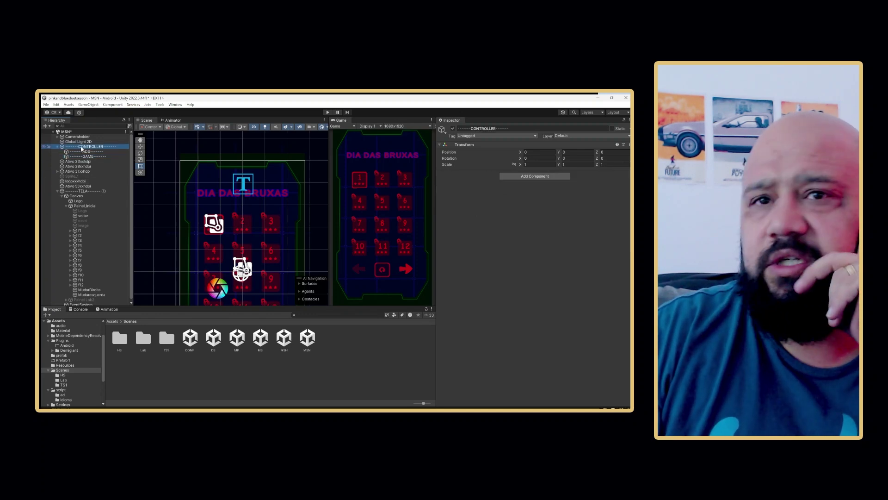
pyautogui.click(88, 156)
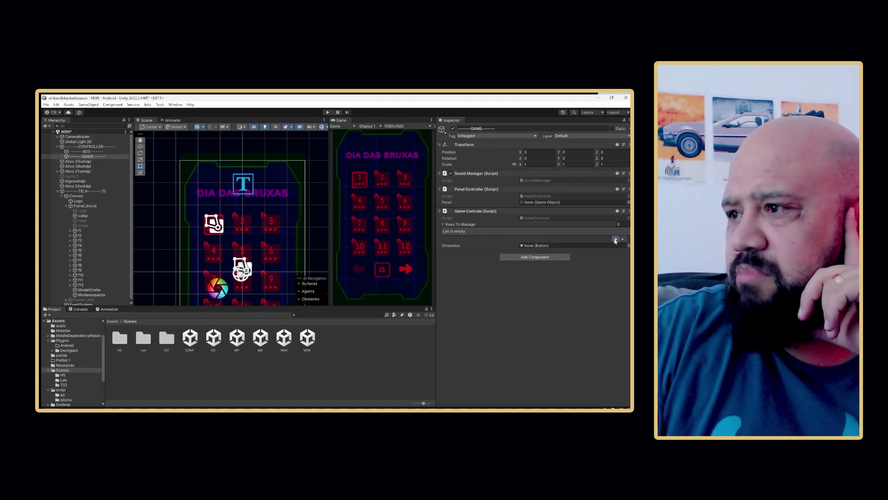
pyautogui.click(616, 239)
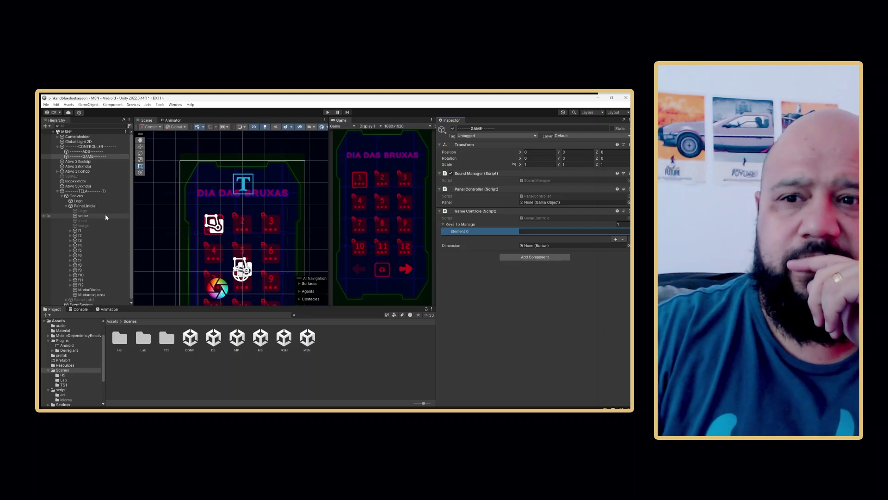
# Save the modified MSN scene, open the MSH scene, and inspect the GAME object's components inside its CONTROLLER group.
pyautogui.doubleClick(284, 338)
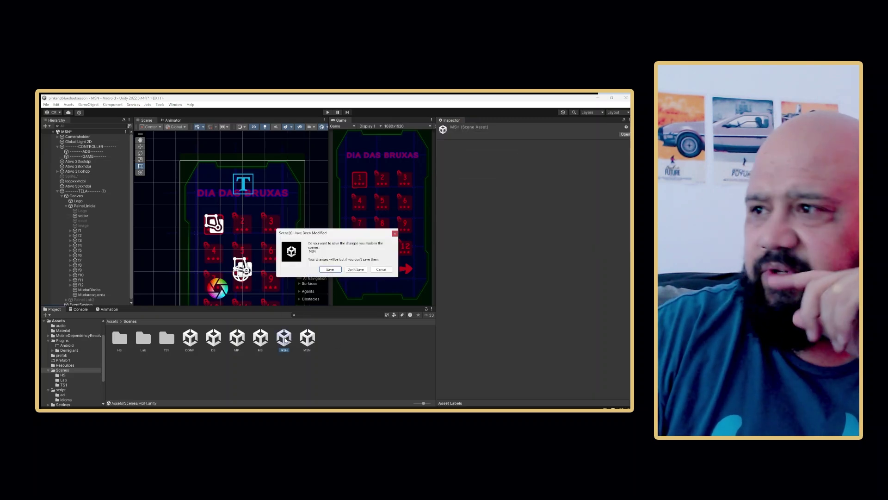
pyautogui.click(336, 271)
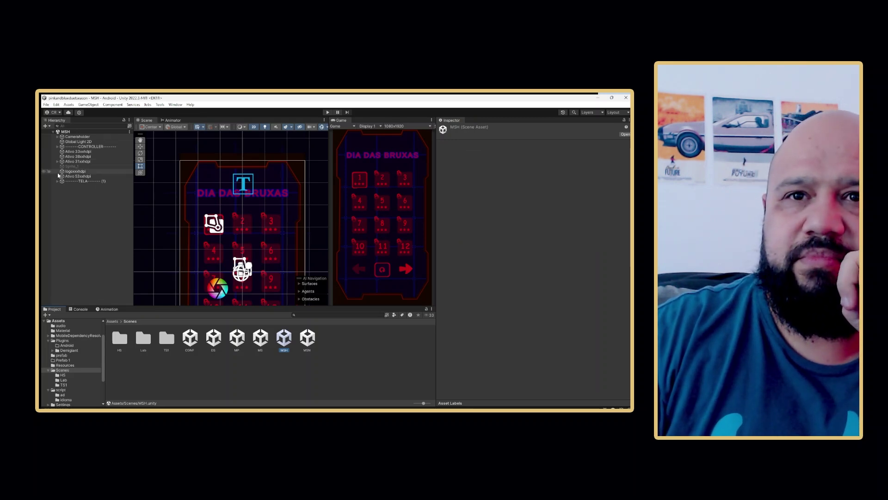
pyautogui.click(57, 147)
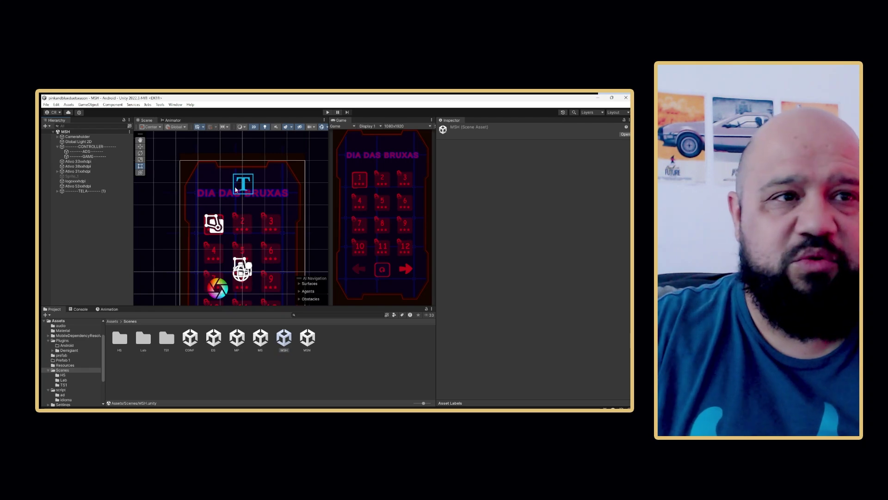
pyautogui.click(96, 158)
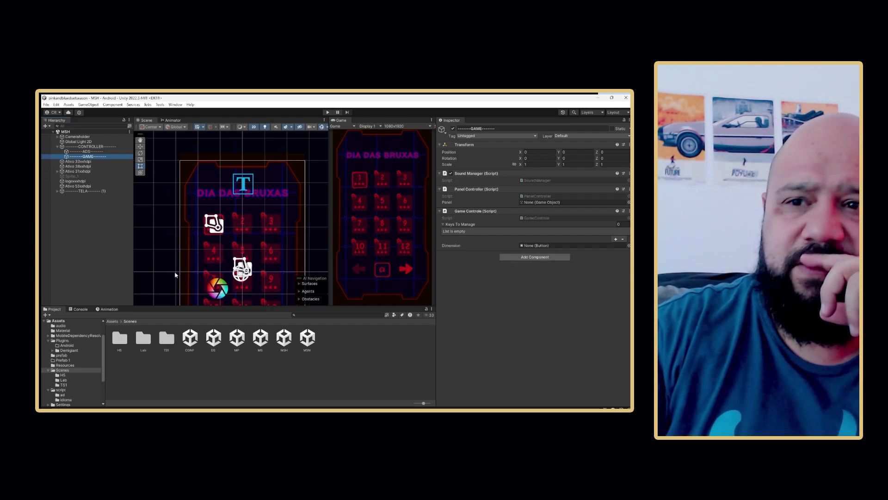
# Open the MS scene and examine the GAME object's Panel Controller and Game Controle settings in its CONTROLLER group.
pyautogui.doubleClick(260, 339)
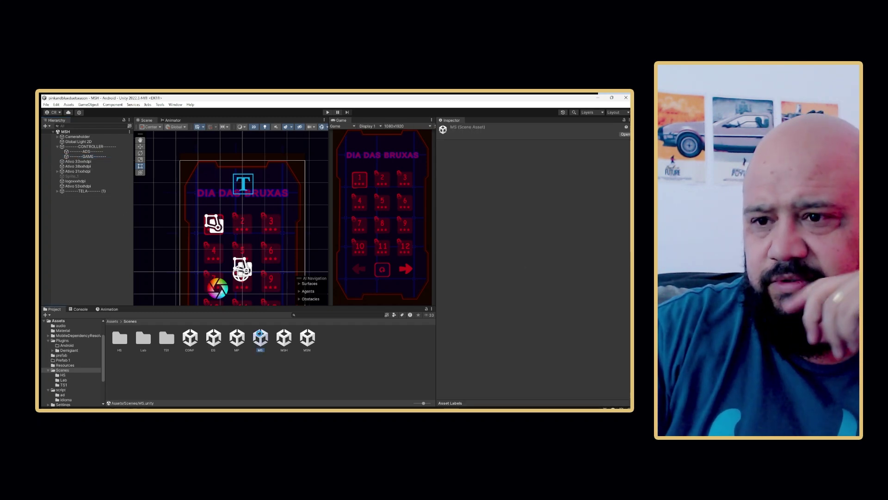
pyautogui.click(67, 147)
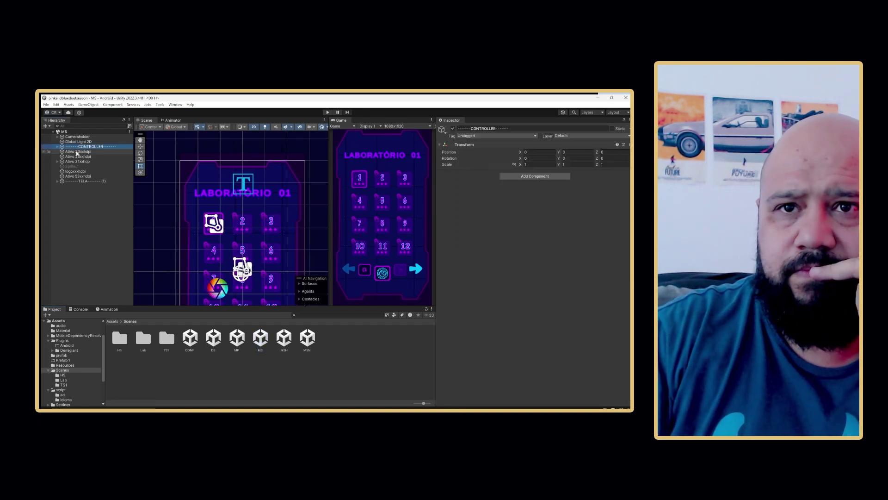
pyautogui.click(57, 147)
pyautogui.click(84, 157)
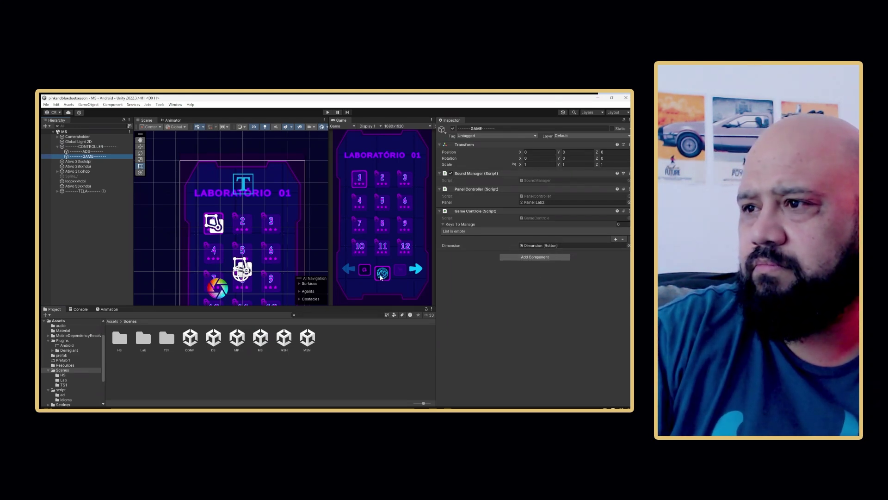
# Open the GameControle script from the GAME object in the code editor and read through its methods down to CheckKeys.
pyautogui.click(530, 219)
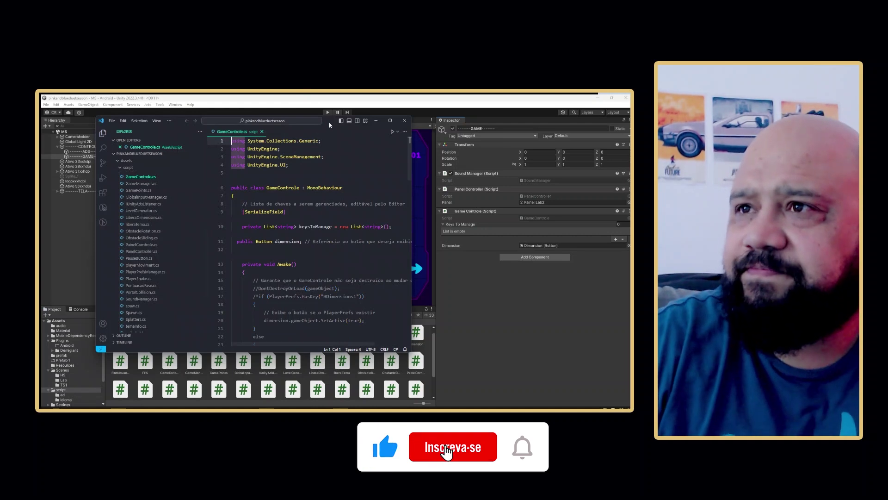
pyautogui.doubleClick(330, 122)
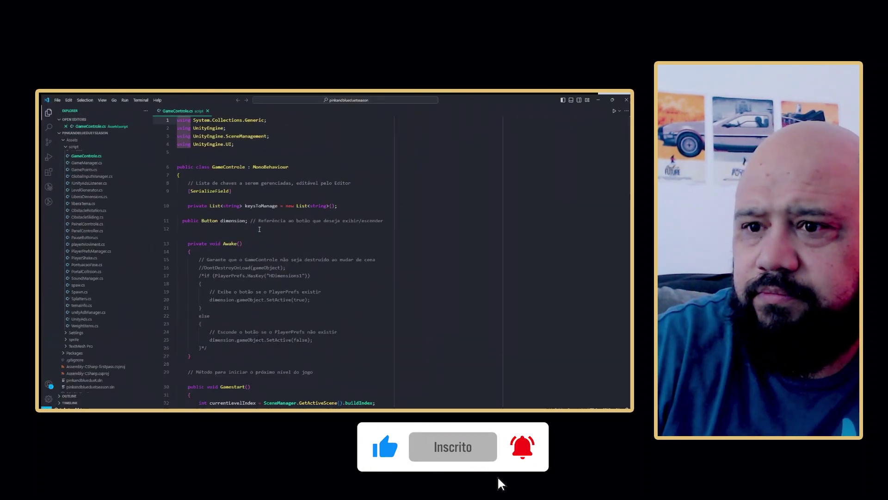
pyautogui.scroll(-7, 266, 225)
pyautogui.scroll(-8, 250, 226)
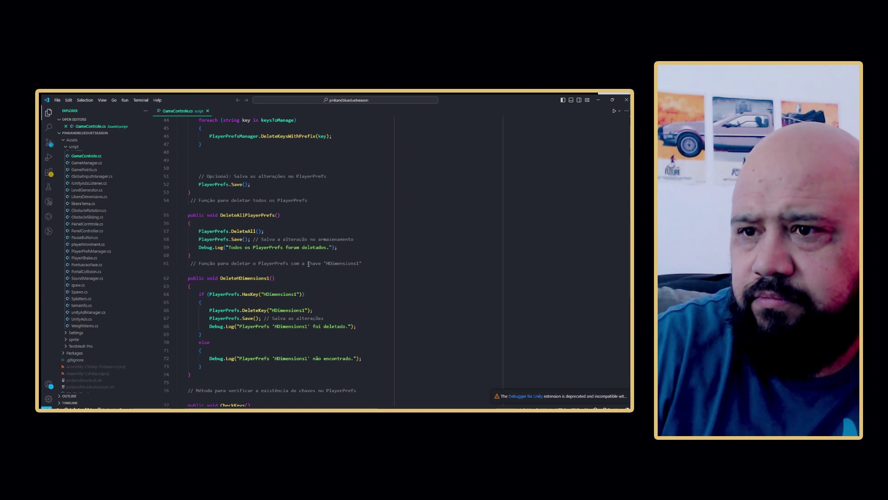
pyautogui.scroll(-4, 278, 278)
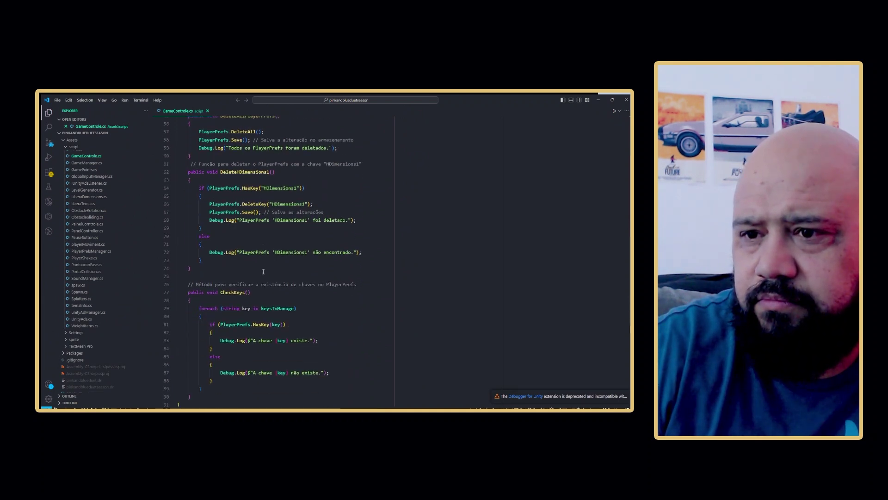
pyautogui.scroll(-2, 261, 270)
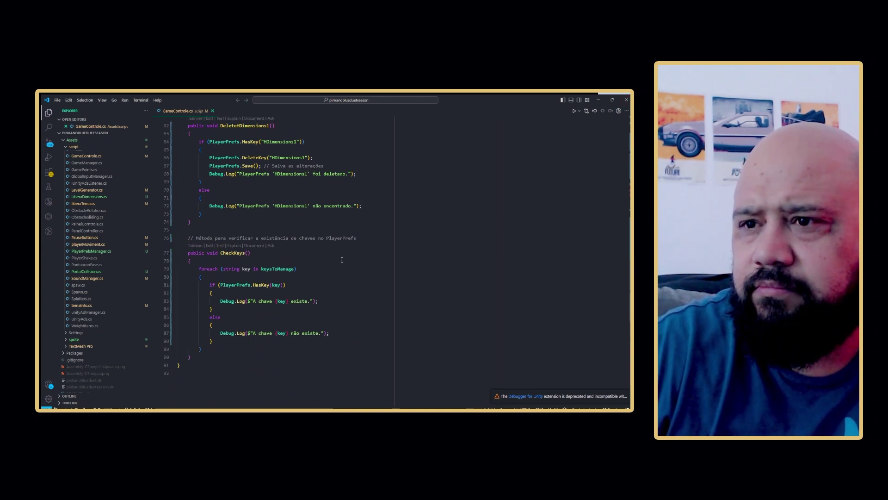
pyautogui.click(612, 99)
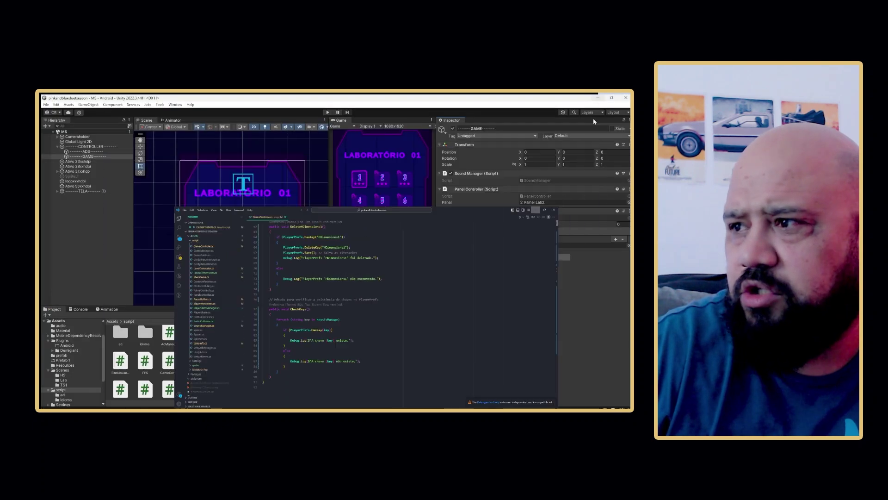
pyautogui.click(594, 121)
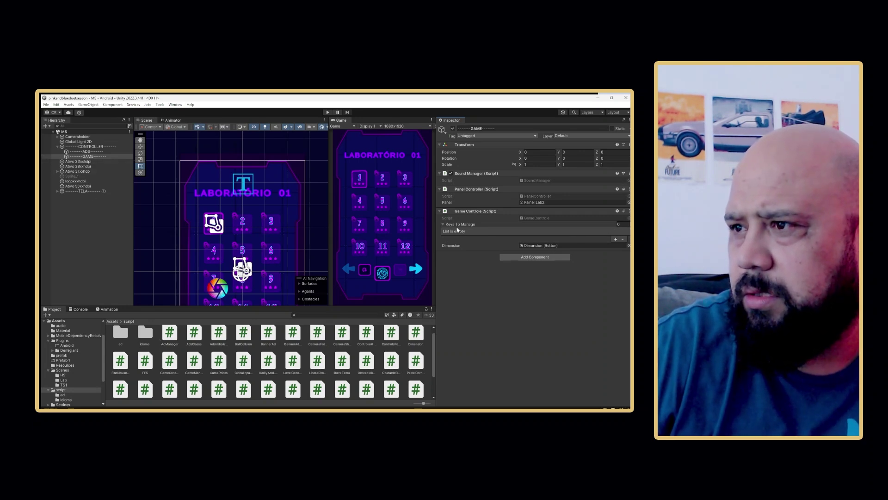
# Bring back the GameControle script, review its methods from CheckKeys up to Gamestart, and return to Unity.
pyautogui.moveTo(482, 409)
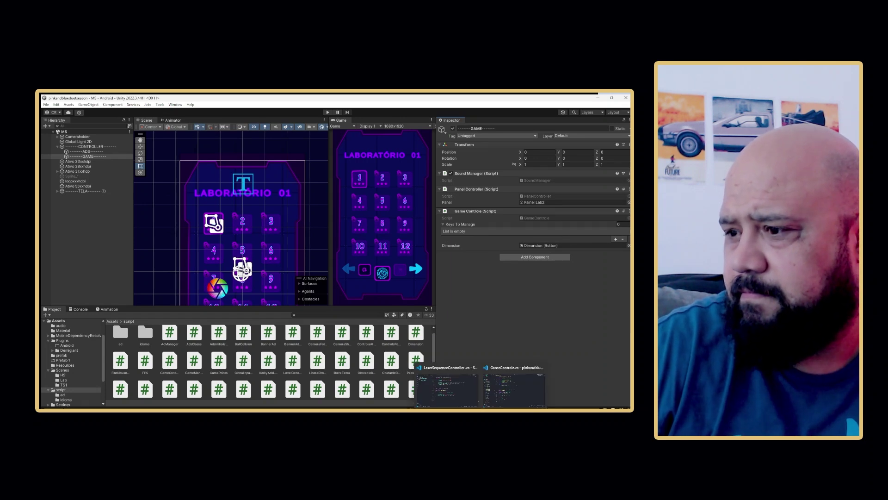
pyautogui.click(512, 390)
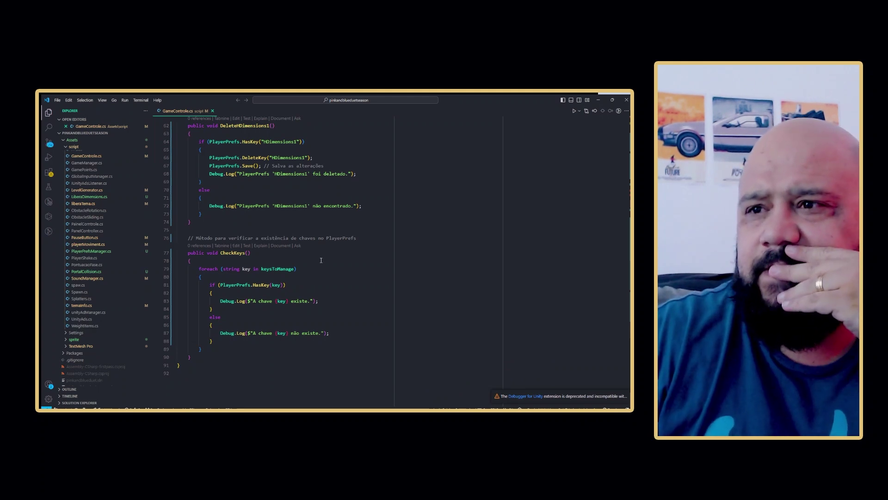
pyautogui.scroll(5, 287, 264)
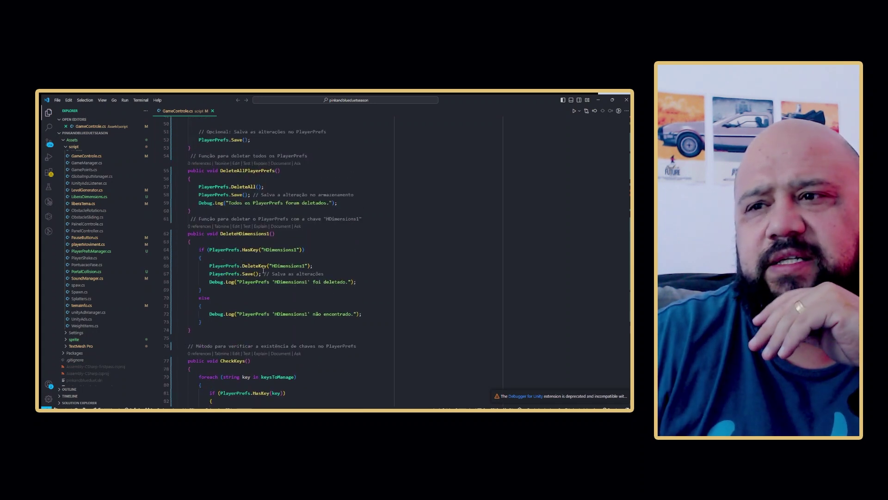
pyautogui.scroll(7, 343, 261)
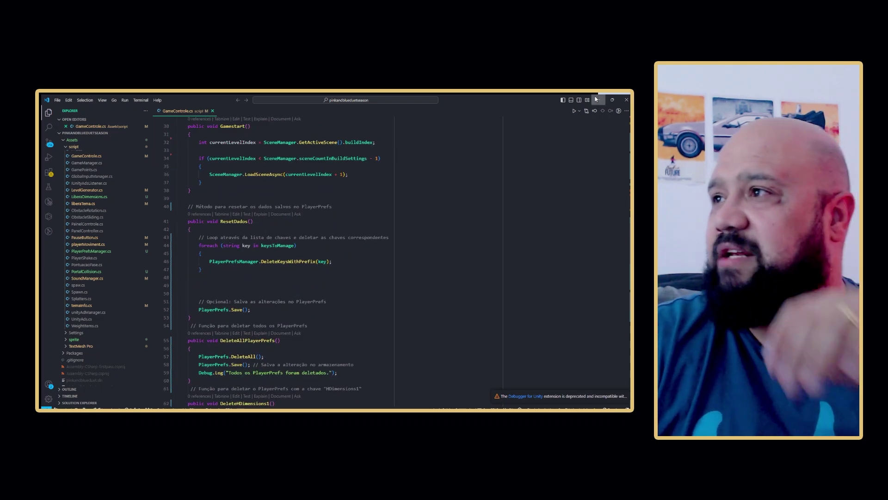
pyautogui.hotkey('alt', 'Tab')
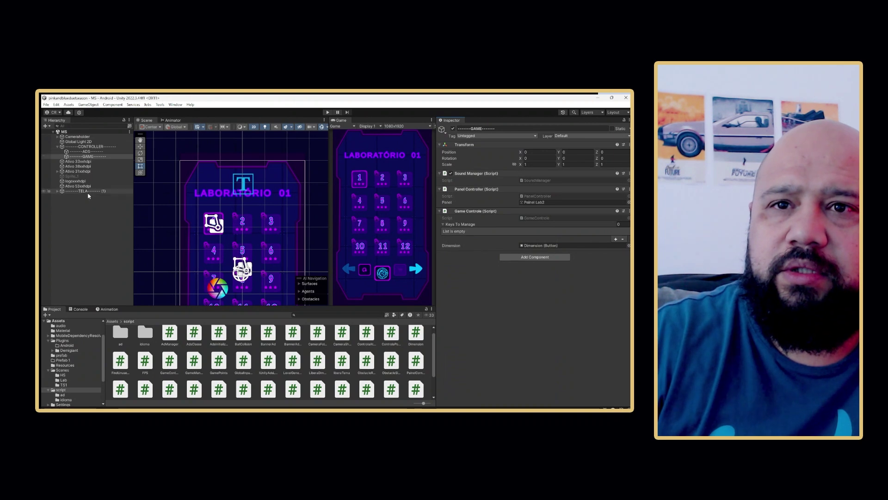
# Expand the MS scene's TELA group and Canvas, and examine the Dimension button's On Click scene-change settings.
pyautogui.click(58, 191)
pyautogui.click(74, 196)
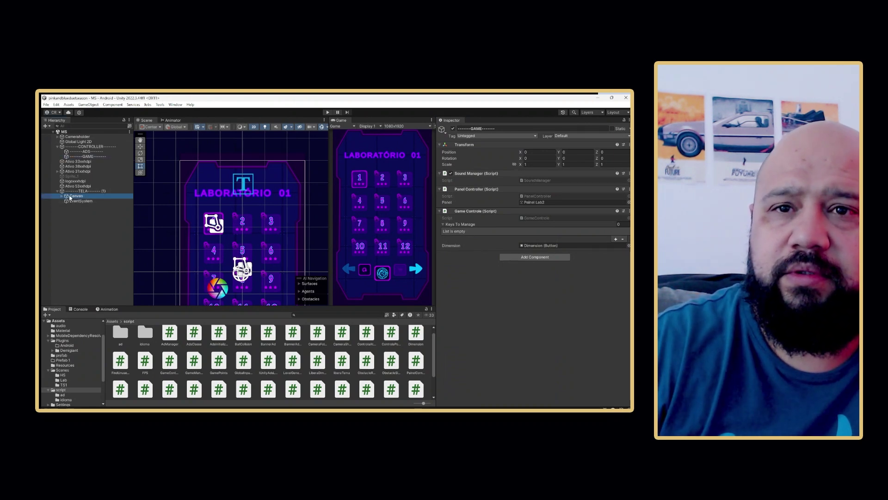
pyautogui.click(62, 197)
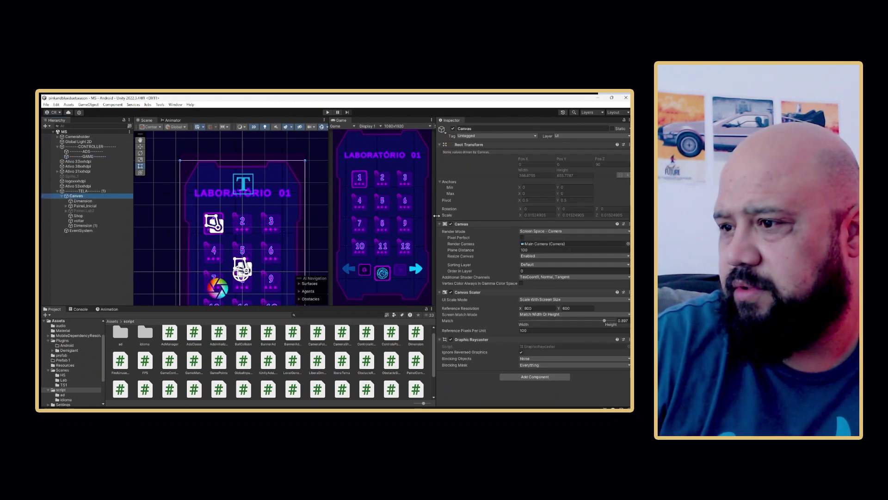
pyautogui.click(82, 202)
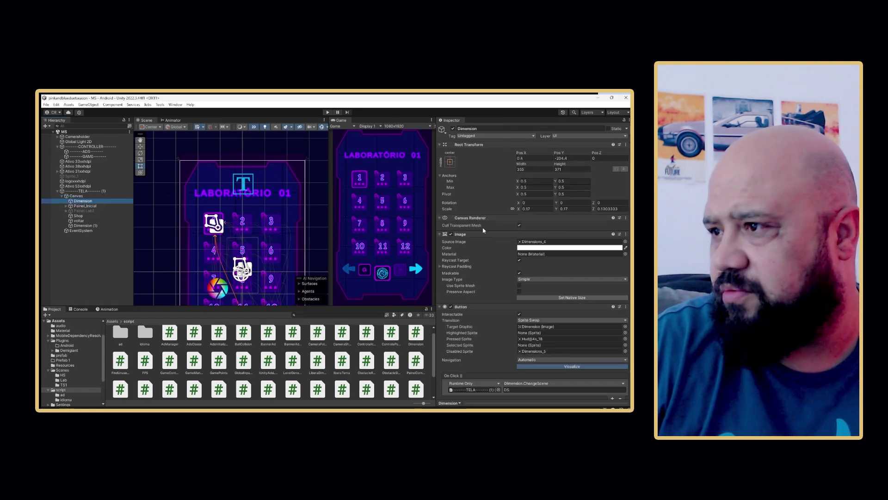
pyautogui.scroll(-3, 486, 280)
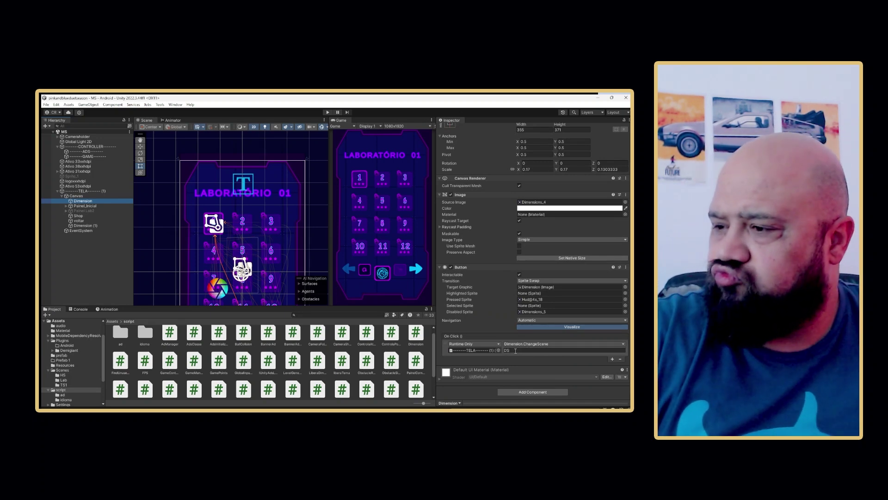
pyautogui.click(510, 351)
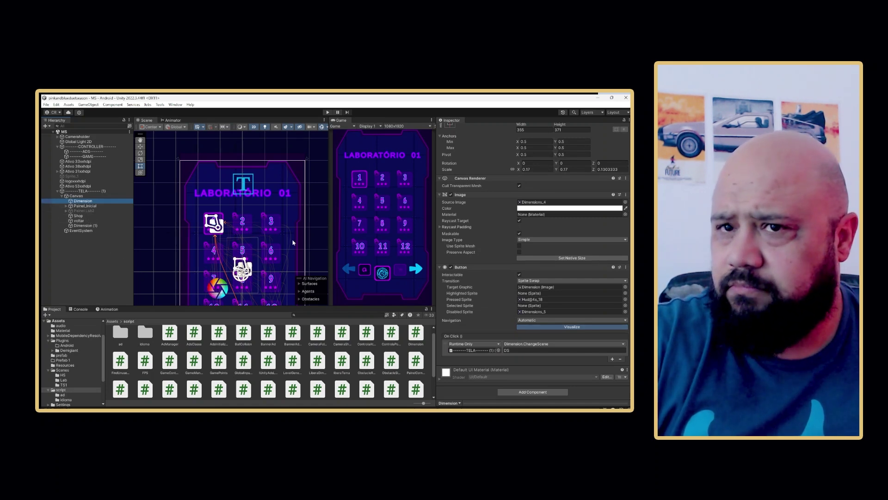
# Expand the MS canvas's initial panel and examine the f1 button's On Click and Tema Info settings.
pyautogui.click(67, 205)
pyautogui.click(79, 240)
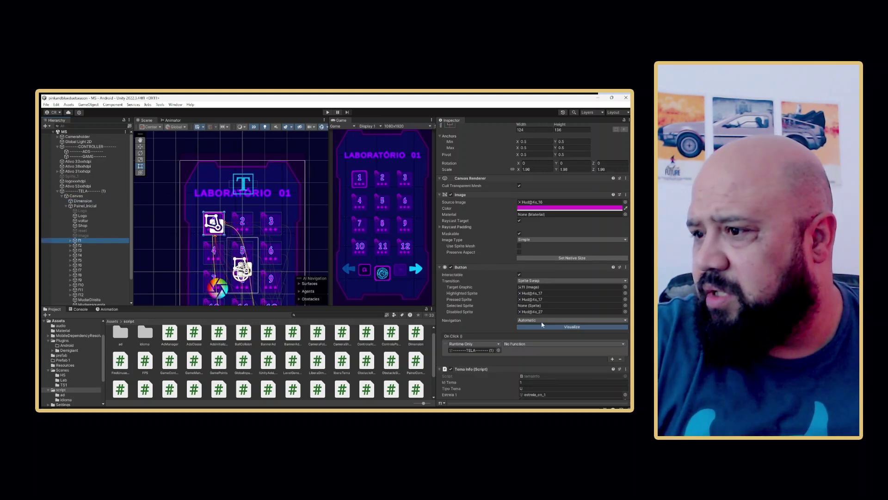
pyautogui.scroll(-2, 519, 343)
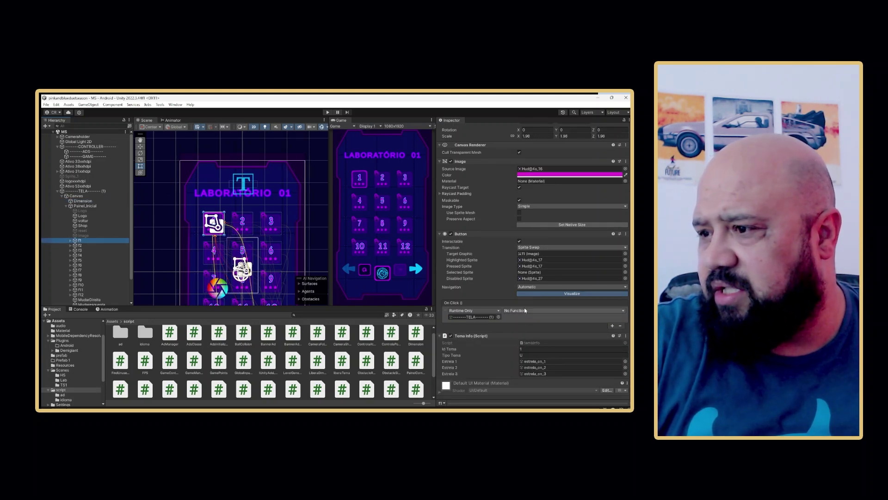
pyautogui.scroll(-1, 498, 313)
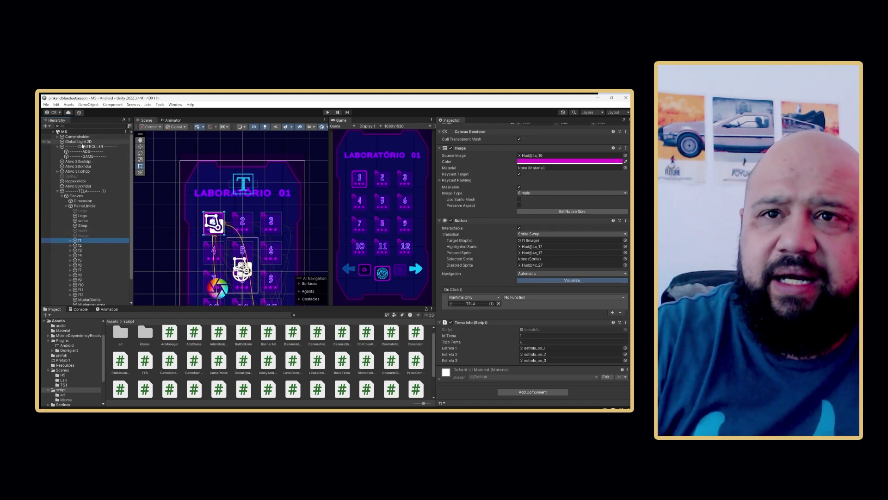
# Open the MSH scene from the Scenes folder and expand its CONTROLLER, TELA, Canvas and initial panel groups.
pyautogui.click(116, 324)
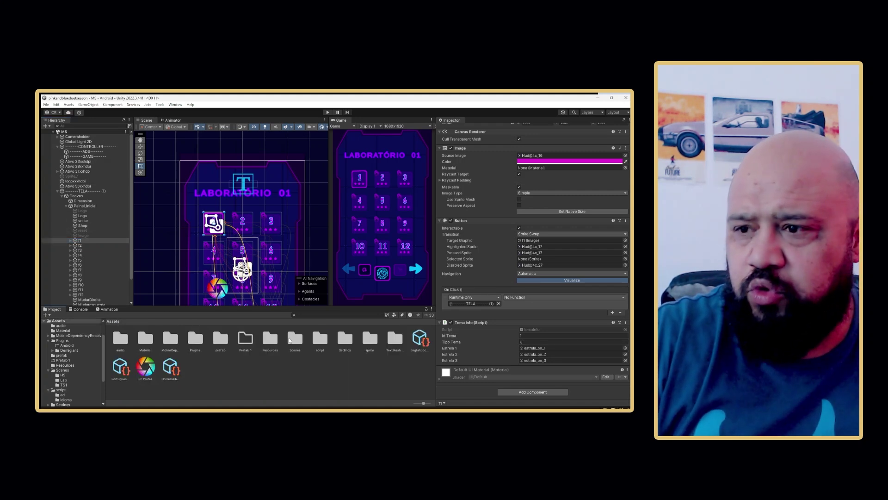
pyautogui.doubleClick(295, 339)
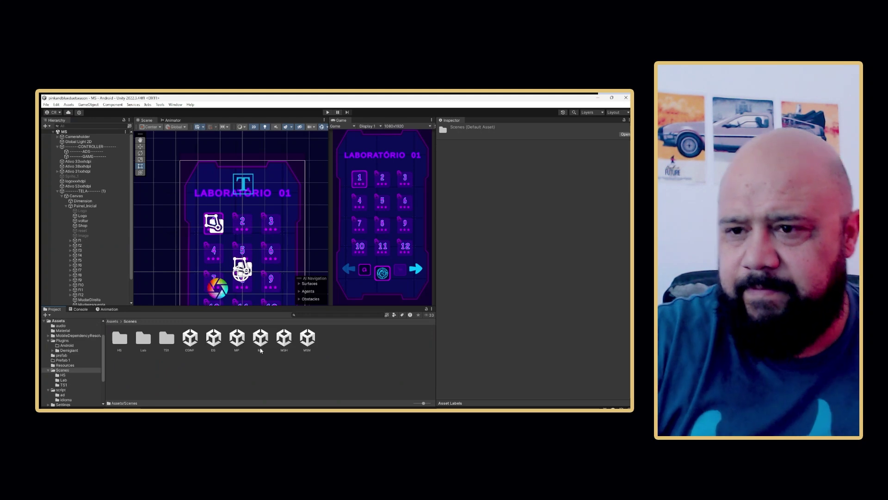
pyautogui.doubleClick(284, 340)
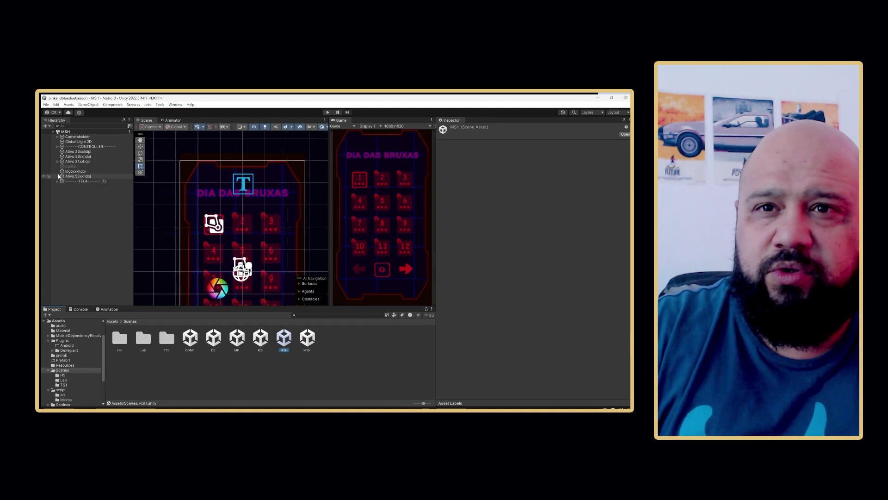
pyautogui.click(57, 147)
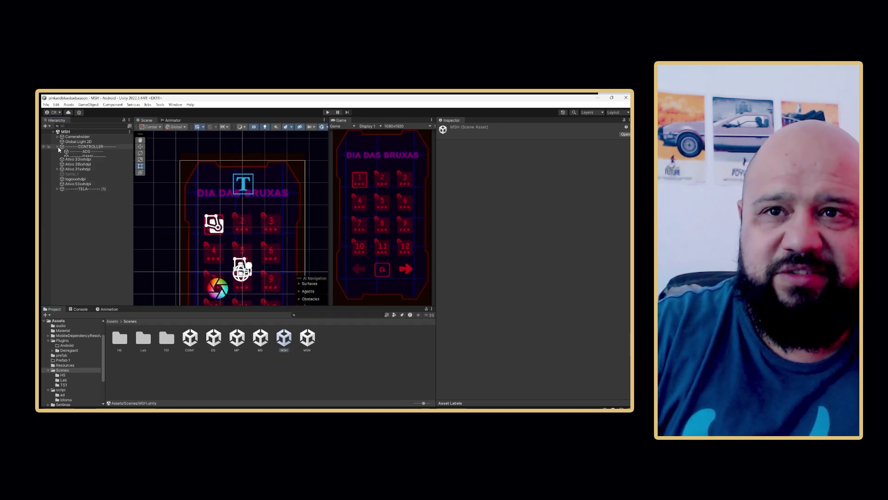
pyautogui.click(62, 191)
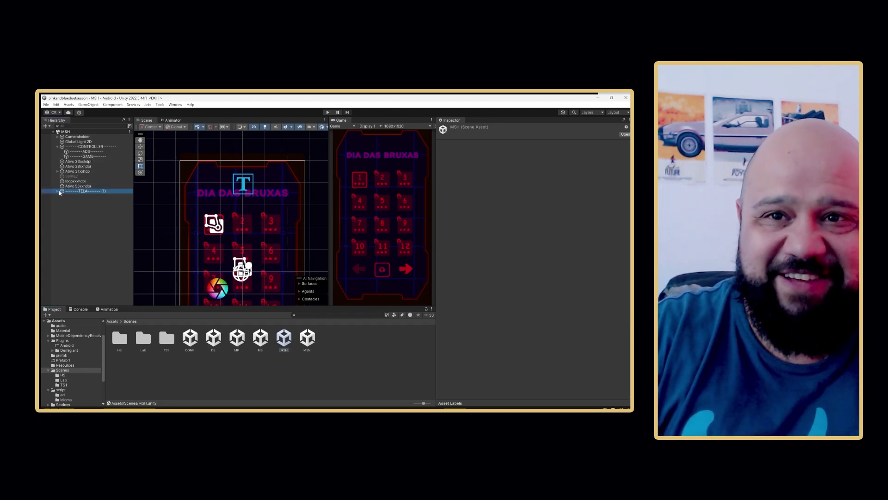
pyautogui.click(57, 191)
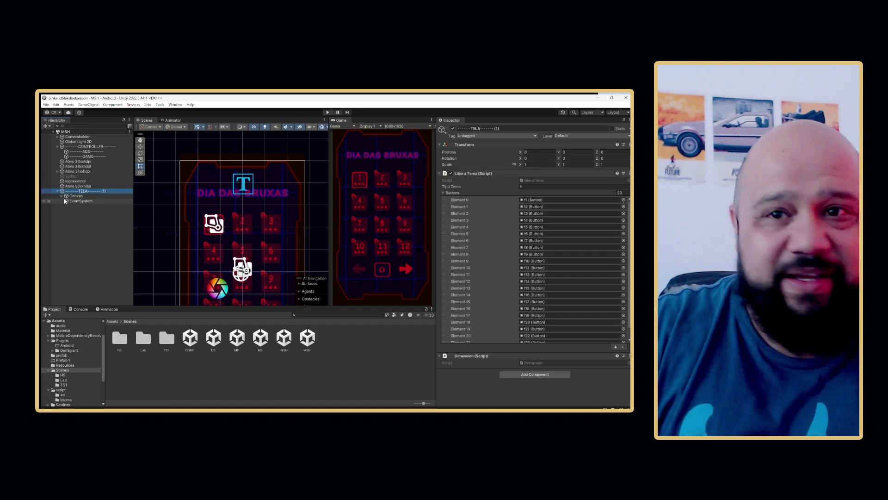
pyautogui.click(62, 197)
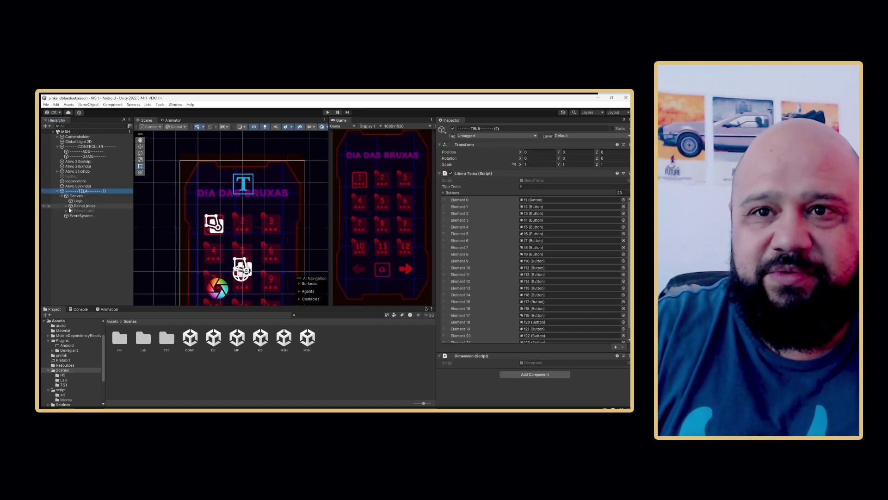
pyautogui.click(66, 206)
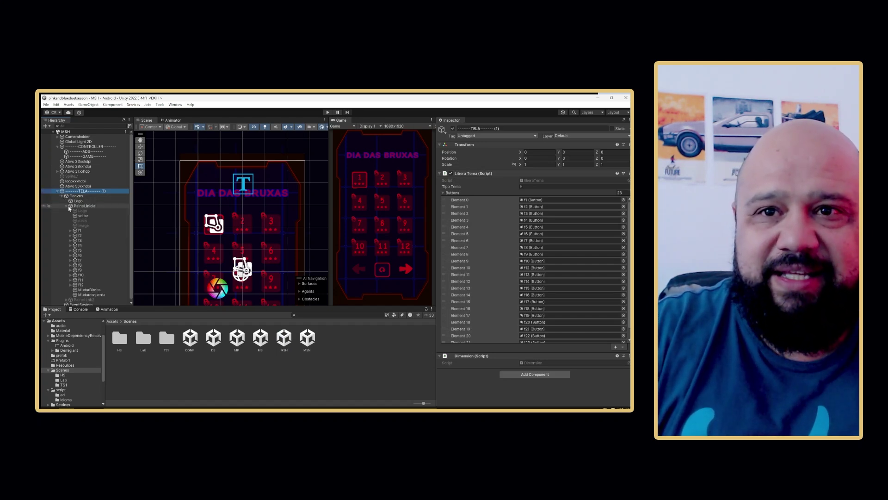
# Examine the On Click and Tema Info settings of the f1, f2 and f4 buttons in the MSH initial panel.
pyautogui.click(84, 231)
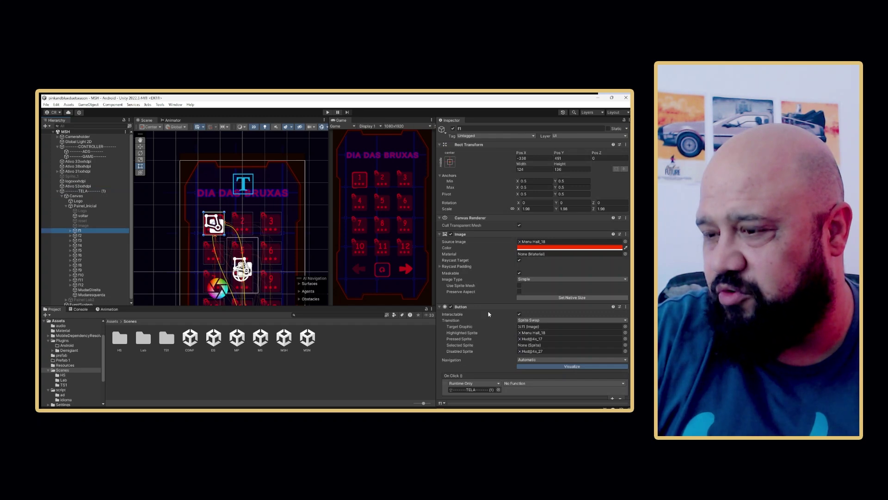
pyautogui.scroll(-2, 501, 323)
pyautogui.scroll(-3, 501, 323)
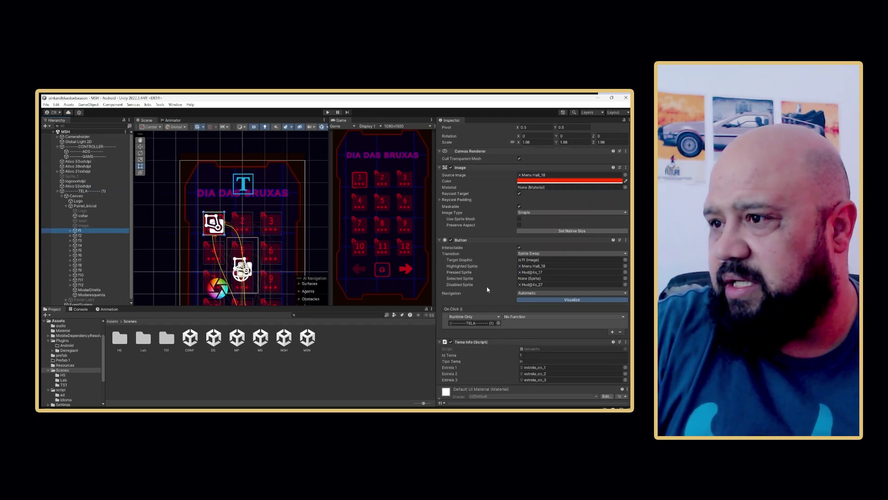
pyautogui.scroll(-1, 490, 279)
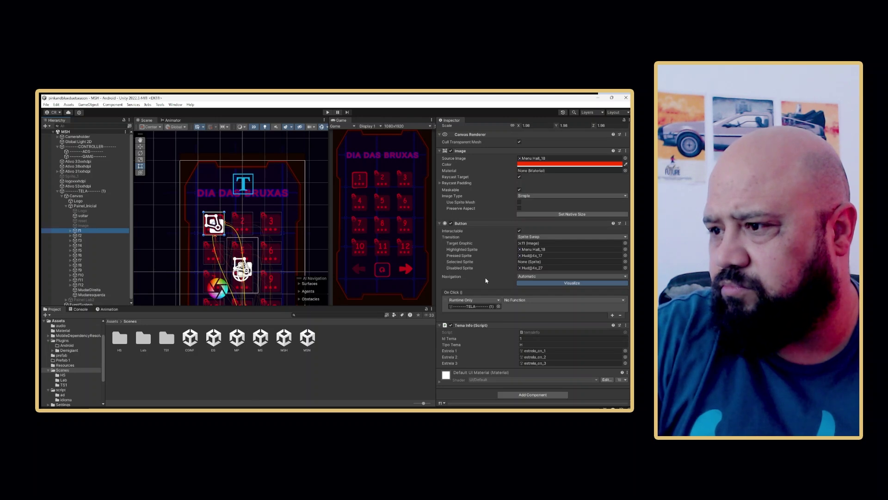
pyautogui.click(79, 236)
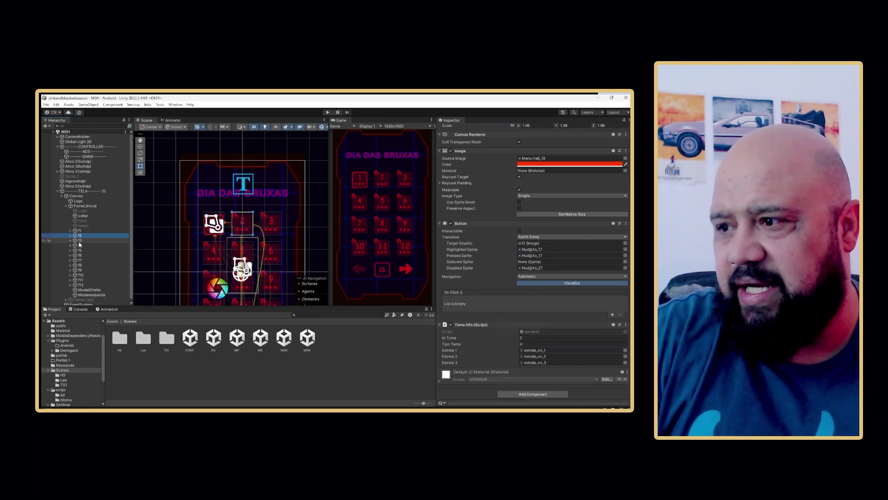
pyautogui.click(80, 245)
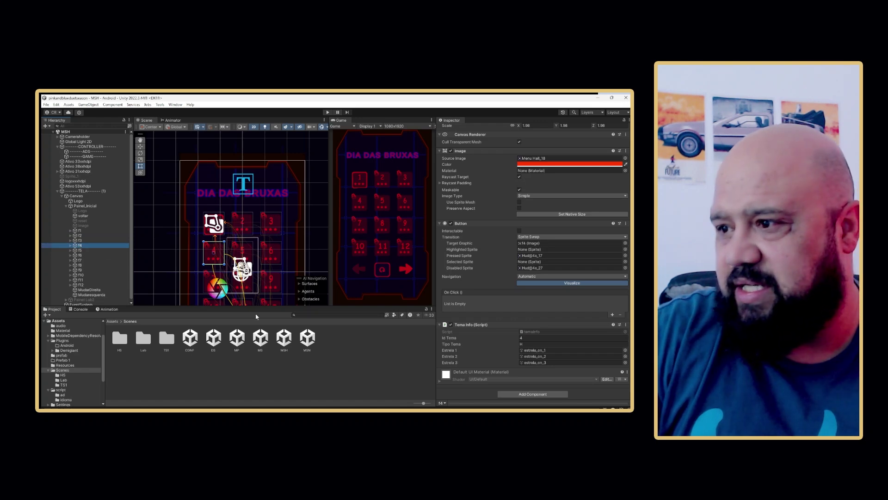
# Open the MSN scene from the Scenes folder and expand its TELA group, Canvas and initial panel.
pyautogui.doubleClick(303, 344)
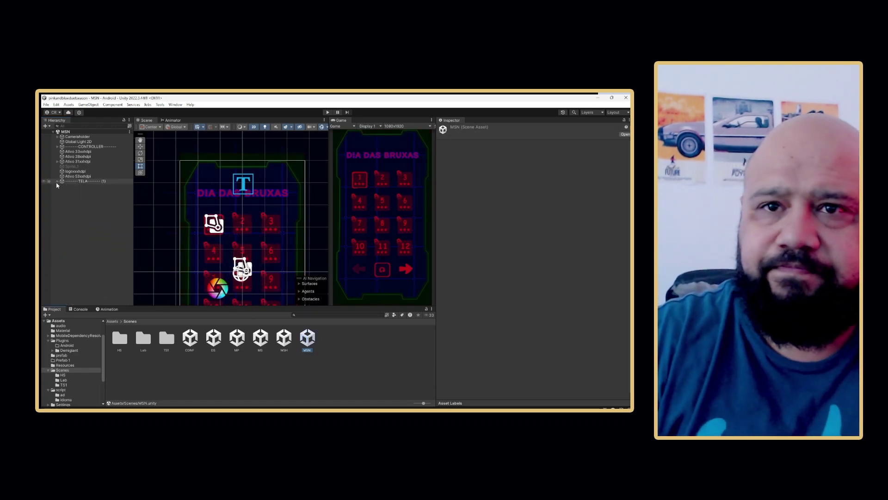
pyautogui.click(58, 181)
pyautogui.click(62, 186)
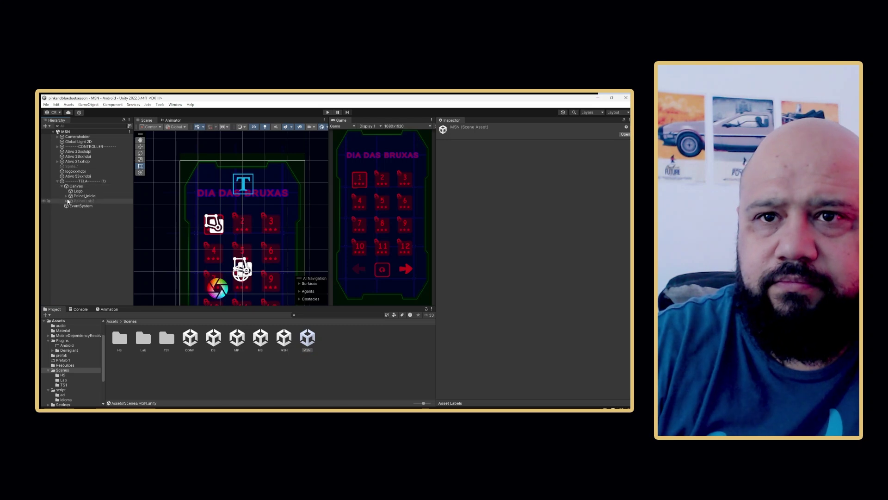
pyautogui.click(66, 196)
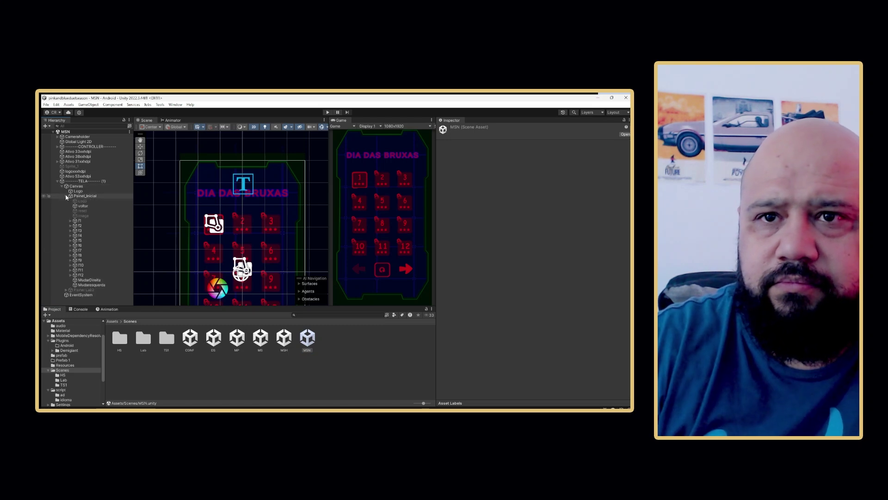
# Set the f1 button's Tipo Tema to N in its Tema Info script.
pyautogui.click(79, 221)
pyautogui.scroll(-3, 529, 324)
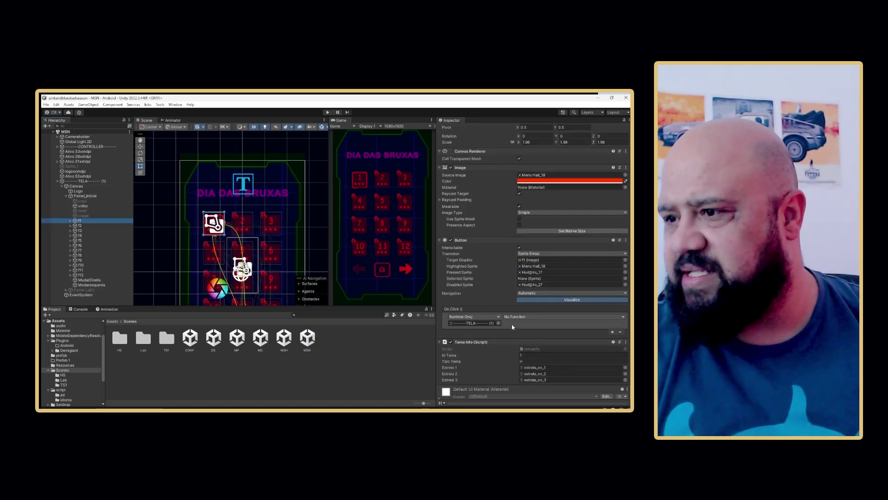
pyautogui.click(529, 361)
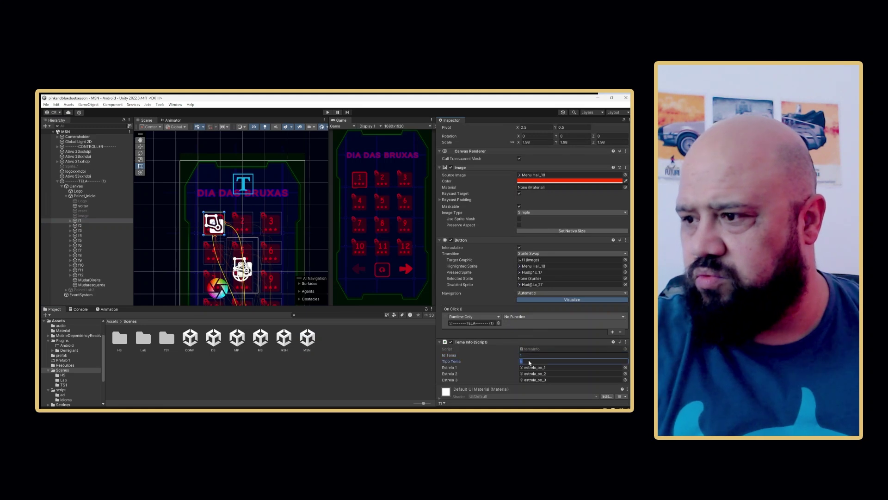
pyautogui.write('N')
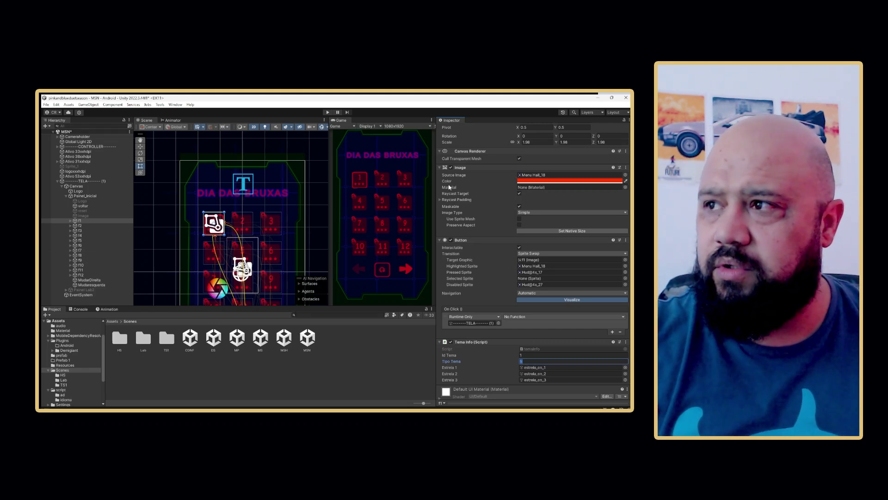
# Change the f1 button's image colour to a bright green with the colour wheel.
pyautogui.click(626, 184)
pyautogui.click(611, 181)
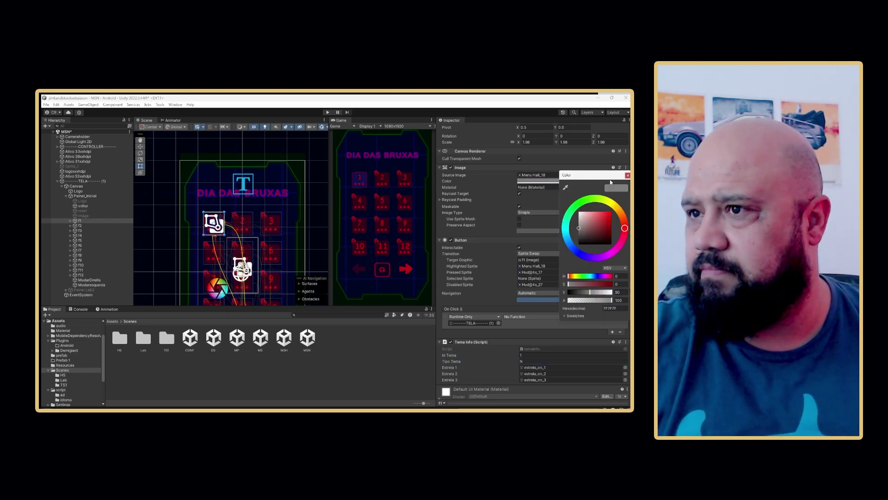
pyautogui.moveTo(584, 200); pyautogui.dragTo(613, 216)
pyautogui.click(606, 221)
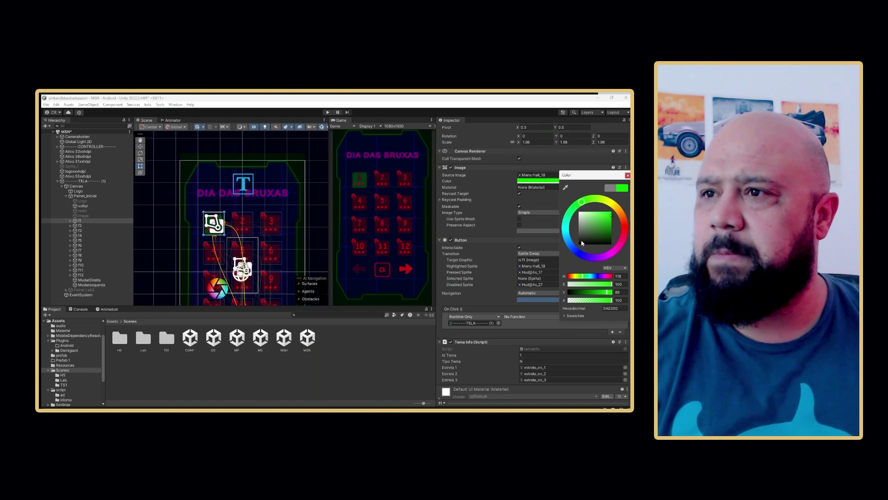
pyautogui.click(628, 176)
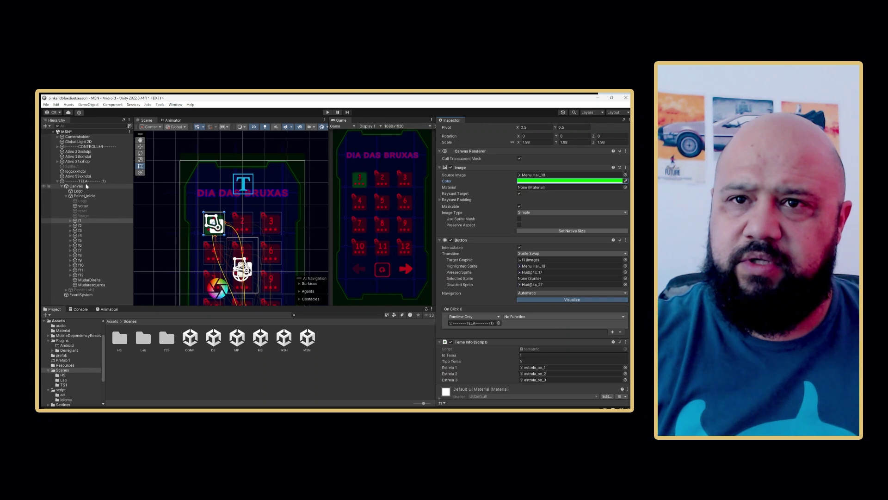
# Copy the hexadecimal colour 039137 from the Ativo 33xxhdpi sprite and apply it to the Ativo 31xxhdpi frame.
pyautogui.click(205, 158)
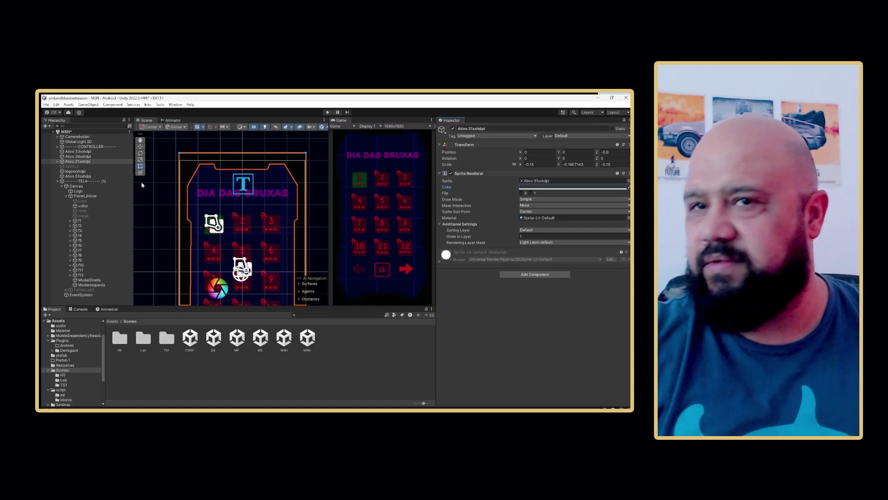
pyautogui.click(88, 152)
pyautogui.click(522, 187)
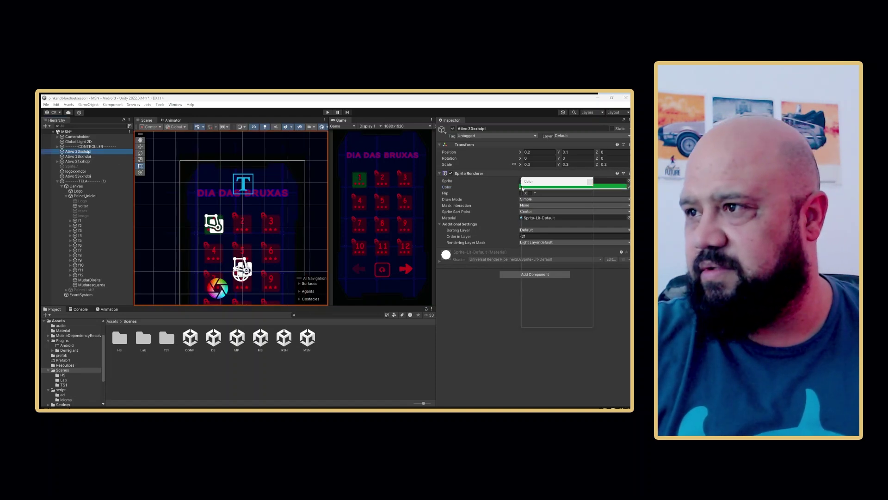
pyautogui.click(573, 315)
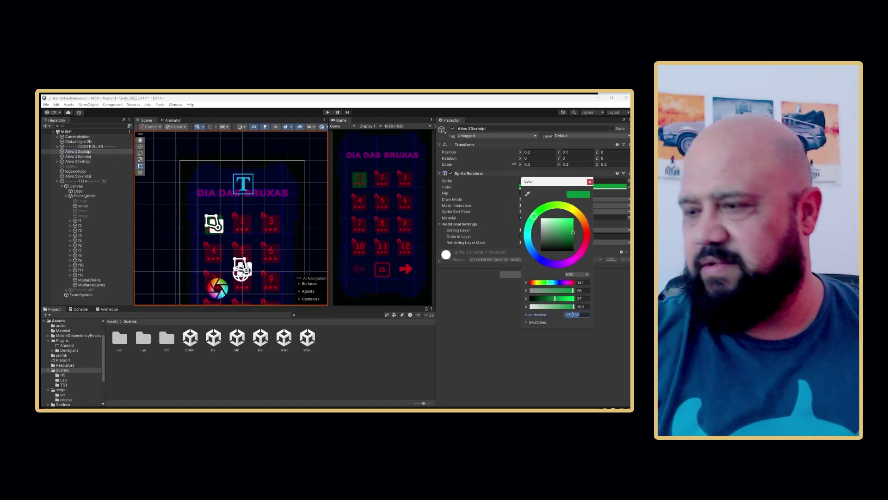
pyautogui.click(78, 162)
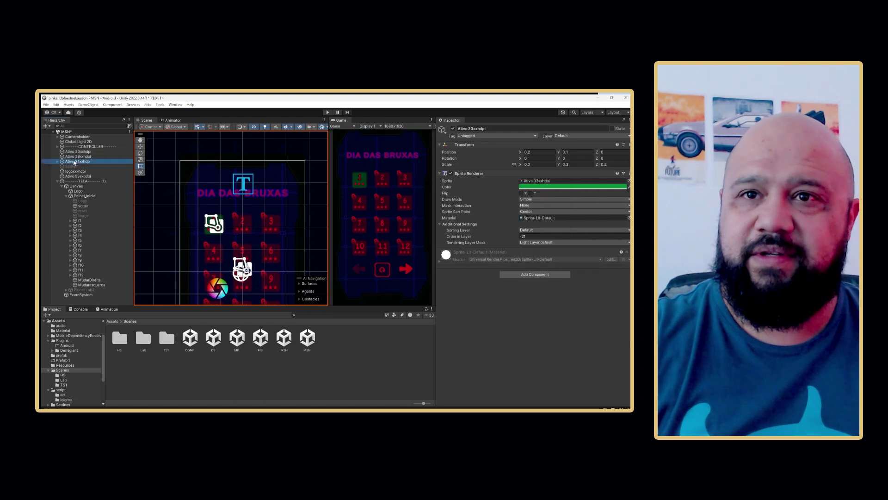
pyautogui.click(540, 187)
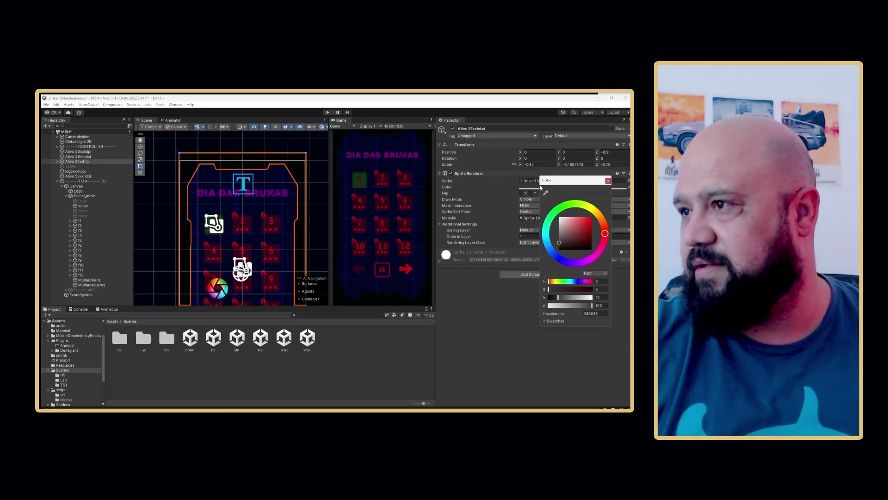
pyautogui.click(594, 313)
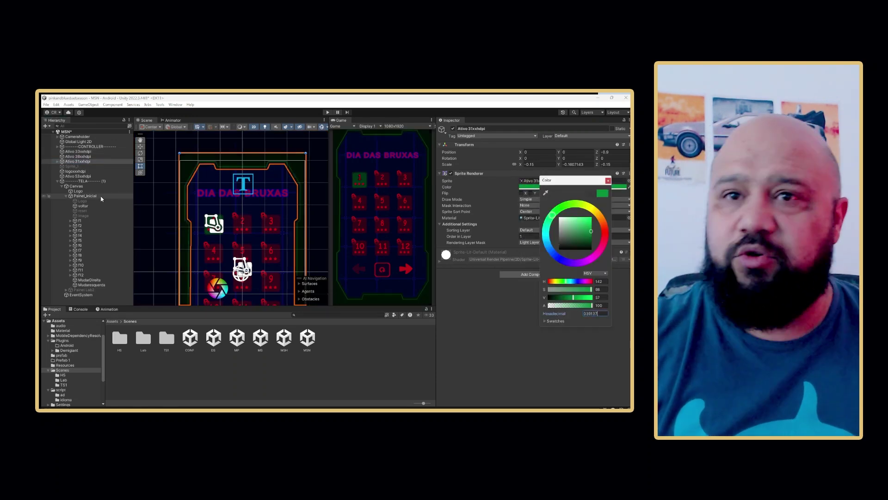
# Expand the Painel Lab2 object in the MSN canvas to list its level buttons.
pyautogui.click(80, 221)
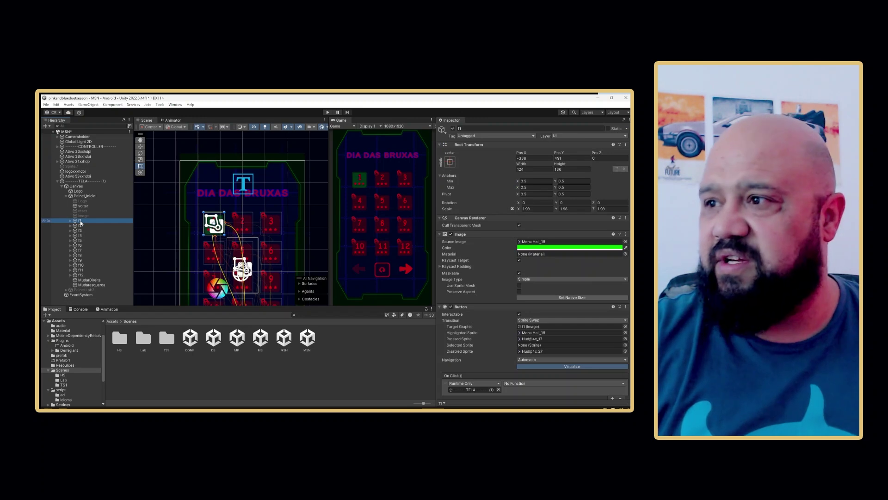
pyautogui.keyDown('shift'); pyautogui.click(82, 275); pyautogui.keyUp('shift')
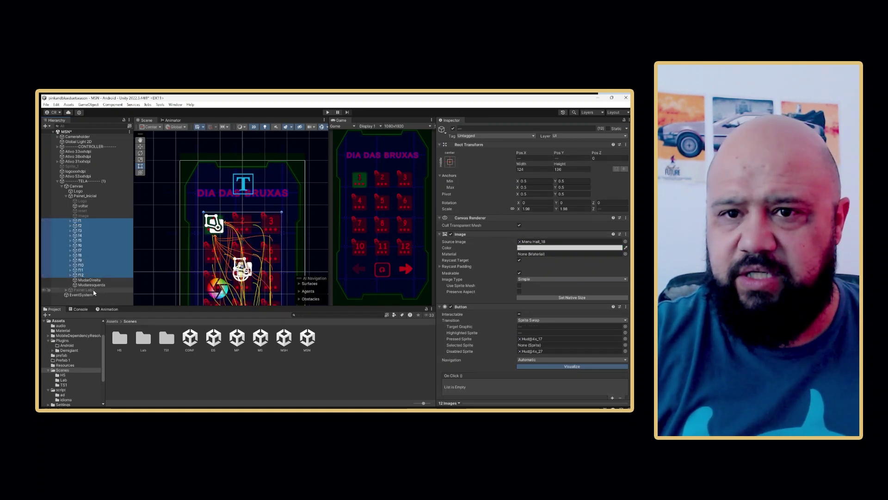
pyautogui.click(69, 290)
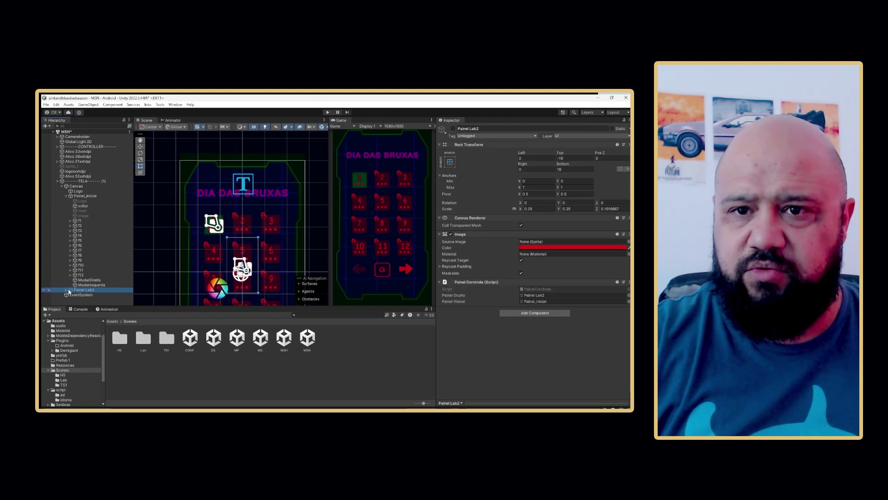
pyautogui.click(66, 290)
# Set the image colour of buttons f1 to f12 and f13 to f24 in both panels to hexadecimal 039137.
pyautogui.click(80, 221)
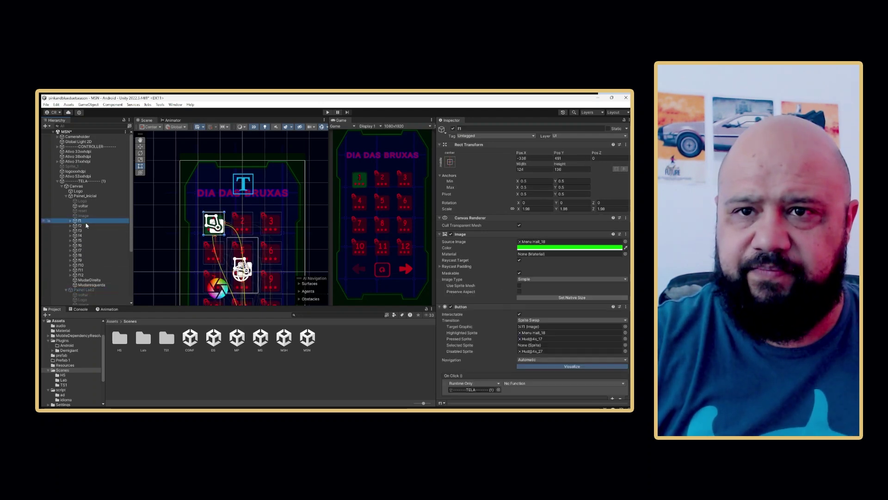
pyautogui.scroll(-3, 86, 225)
pyautogui.keyDown('shift'); pyautogui.click(87, 220); pyautogui.keyUp('shift')
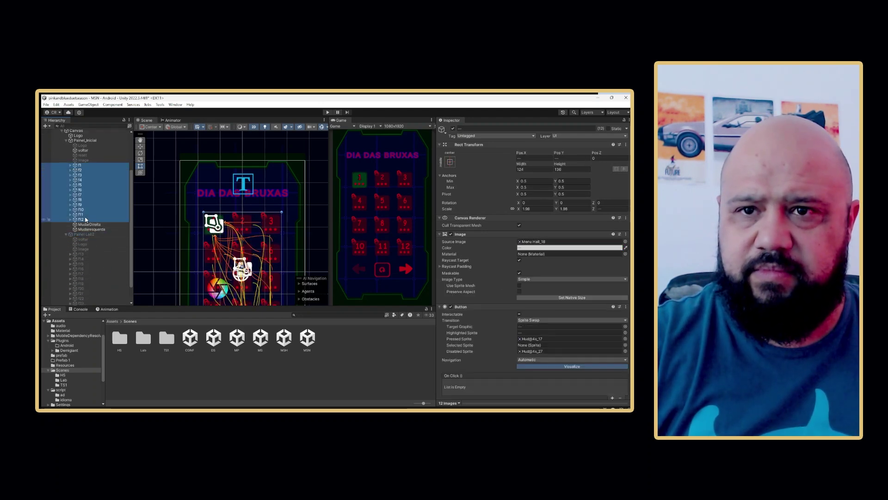
pyautogui.keyDown('ctrl'); pyautogui.click(85, 254); pyautogui.keyUp('ctrl')
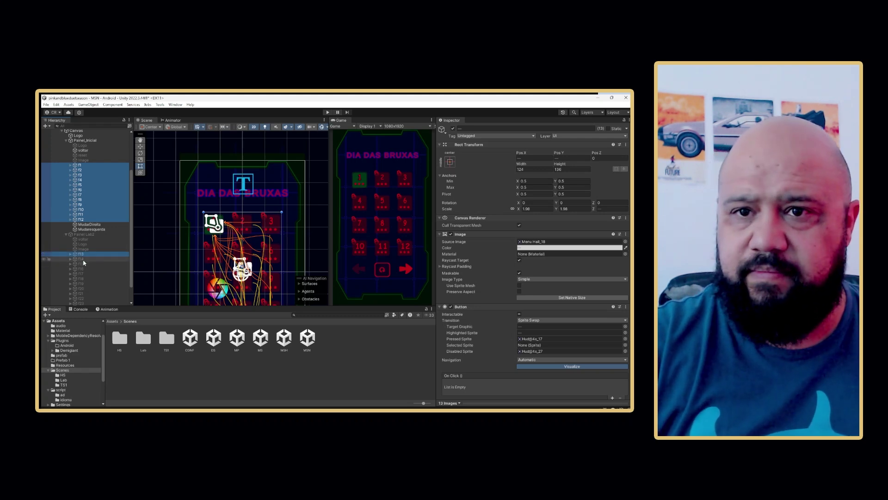
pyautogui.keyDown('ctrl'); pyautogui.click(83, 260); pyautogui.keyUp('ctrl')
pyautogui.keyDown('ctrl'); pyautogui.click(84, 259); pyautogui.keyUp('ctrl')
pyautogui.keyDown('ctrl'); pyautogui.click(84, 264); pyautogui.keyUp('ctrl')
pyautogui.keyDown('ctrl'); pyautogui.click(84, 268); pyautogui.keyUp('ctrl')
pyautogui.keyDown('ctrl'); pyautogui.click(83, 274); pyautogui.keyUp('ctrl')
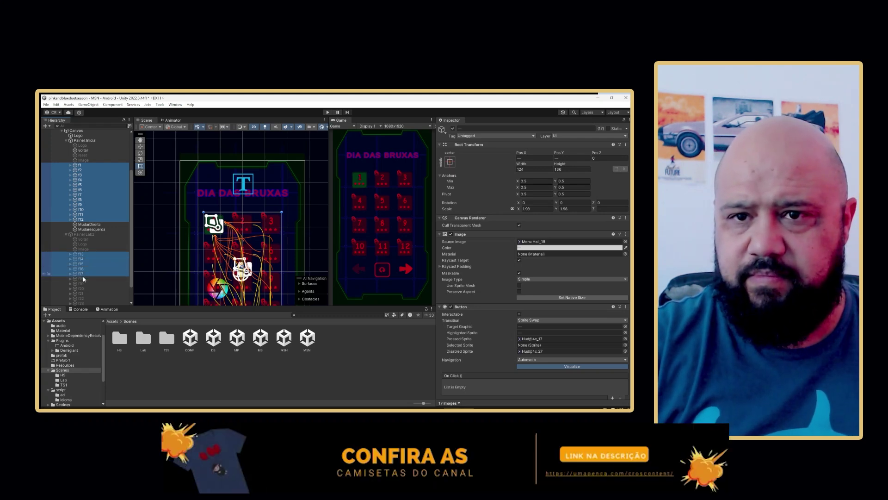
pyautogui.keyDown('ctrl'); pyautogui.click(84, 283); pyautogui.keyUp('ctrl')
pyautogui.keyDown('ctrl'); pyautogui.click(83, 278); pyautogui.keyUp('ctrl')
pyautogui.keyDown('ctrl'); pyautogui.click(84, 288); pyautogui.keyUp('ctrl')
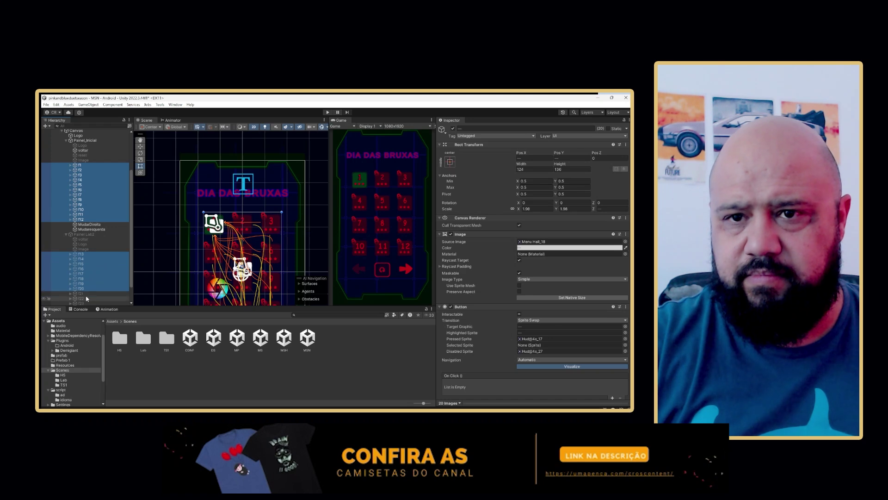
pyautogui.keyDown('ctrl'); pyautogui.click(84, 294); pyautogui.keyUp('ctrl')
pyautogui.keyDown('ctrl'); pyautogui.click(84, 299); pyautogui.keyUp('ctrl')
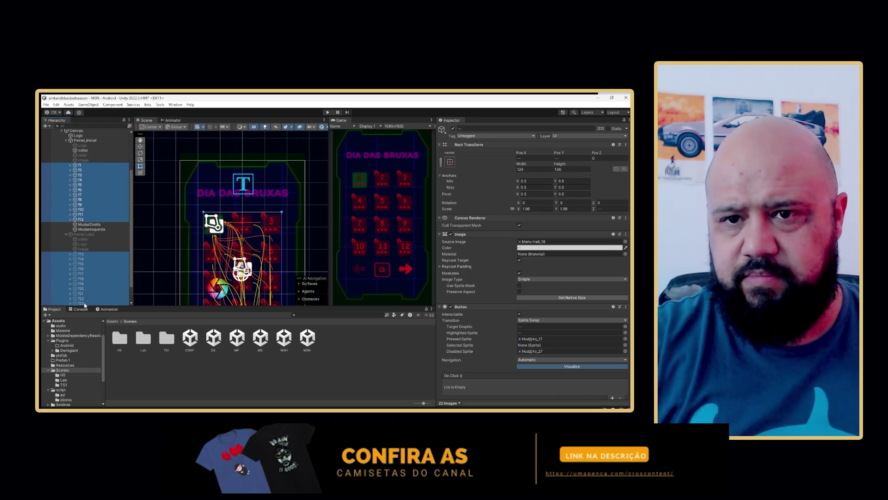
pyautogui.scroll(-1, 97, 280)
pyautogui.keyDown('ctrl'); pyautogui.click(84, 288); pyautogui.keyUp('ctrl')
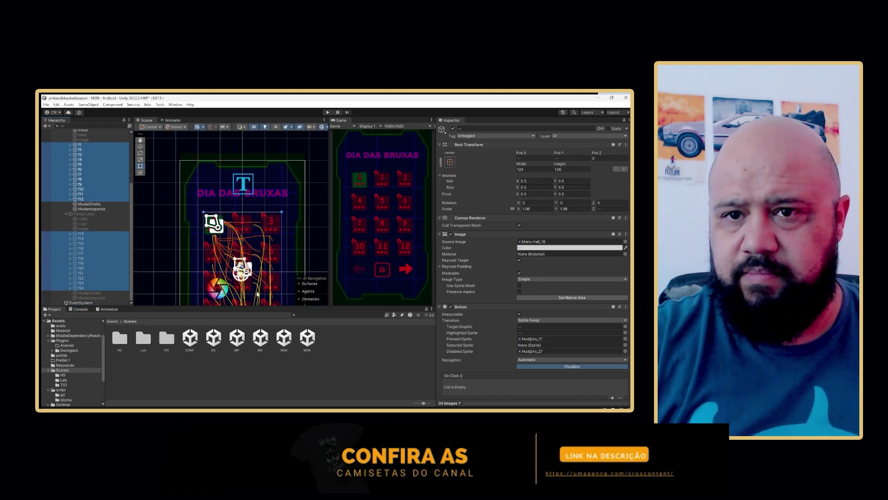
pyautogui.click(527, 248)
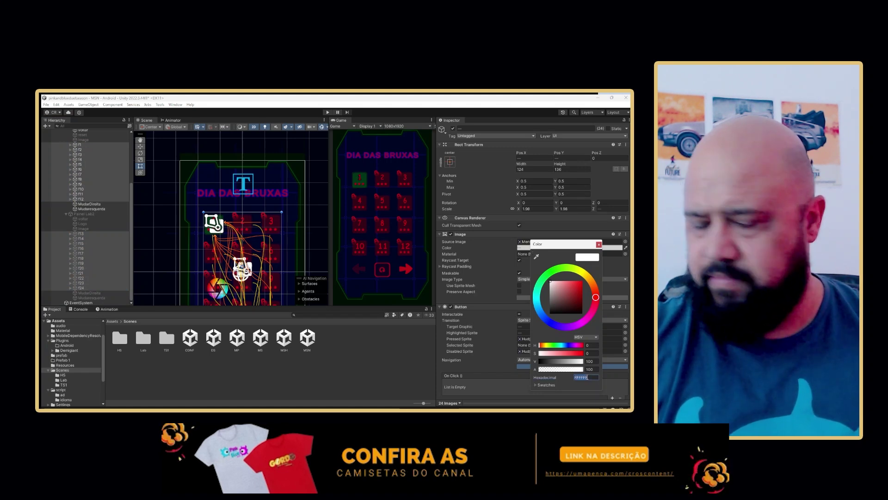
pyautogui.write('039137')
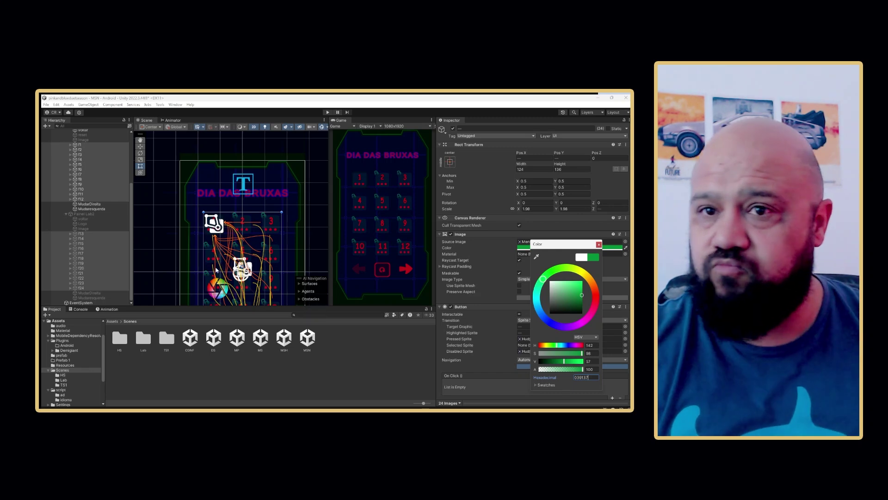
# Try hexadecimal 039137 as the image colour of MudarDireita, MudarEsquerda and voltar in Painel_Inicial.
pyautogui.click(95, 219)
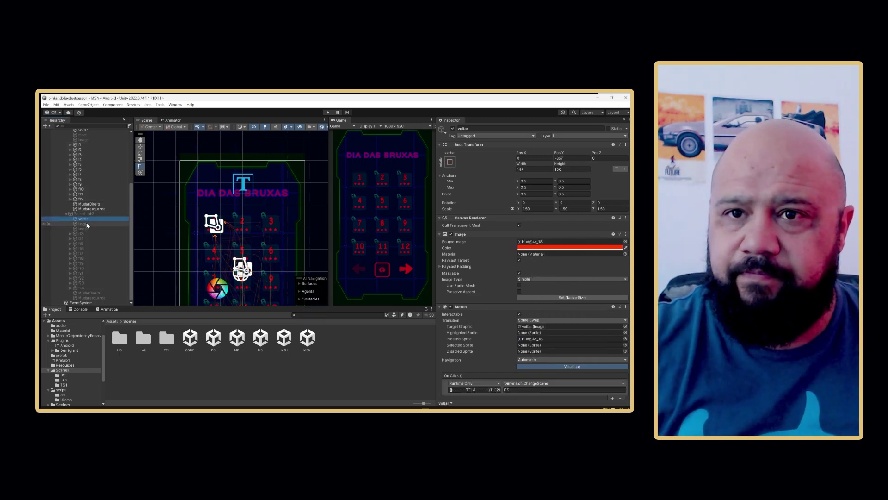
pyautogui.click(87, 224)
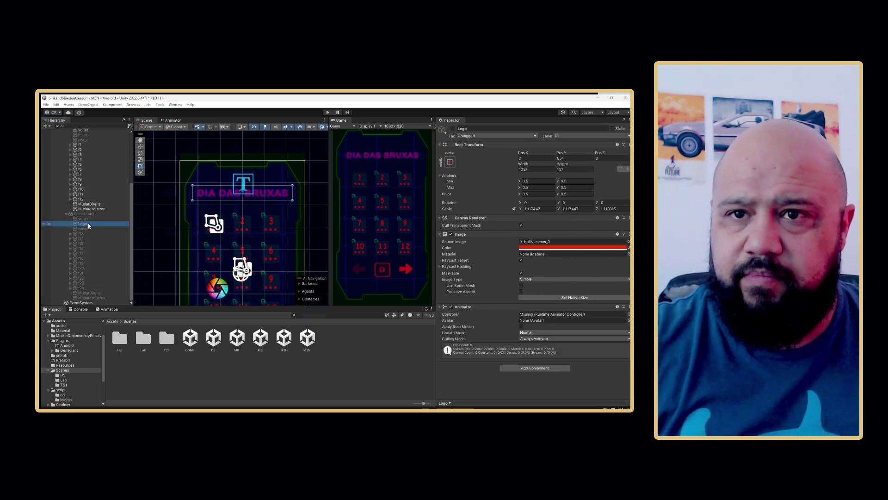
pyautogui.click(80, 204)
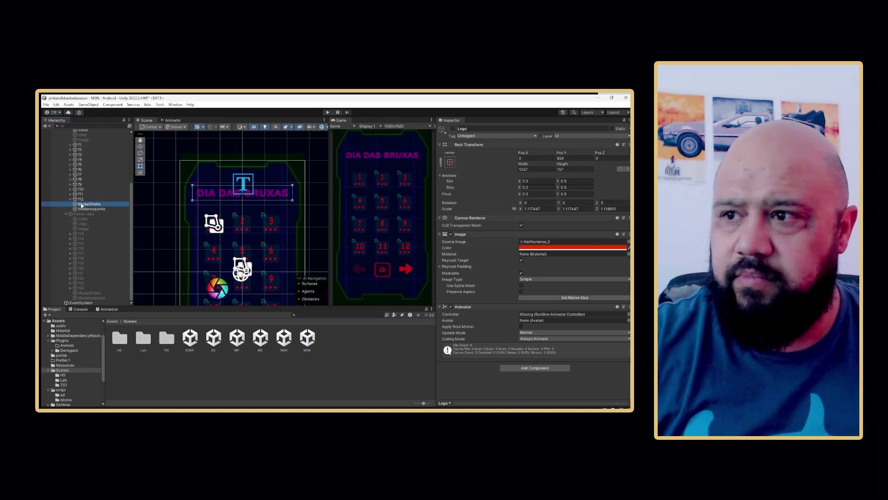
pyautogui.scroll(-5, 261, 235)
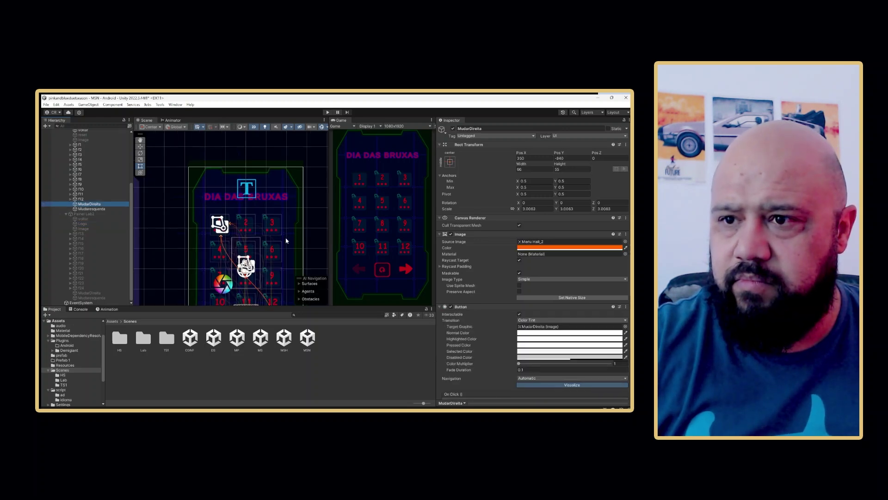
pyautogui.moveTo(298, 227); pyautogui.dragTo(285, 180, button='middle')
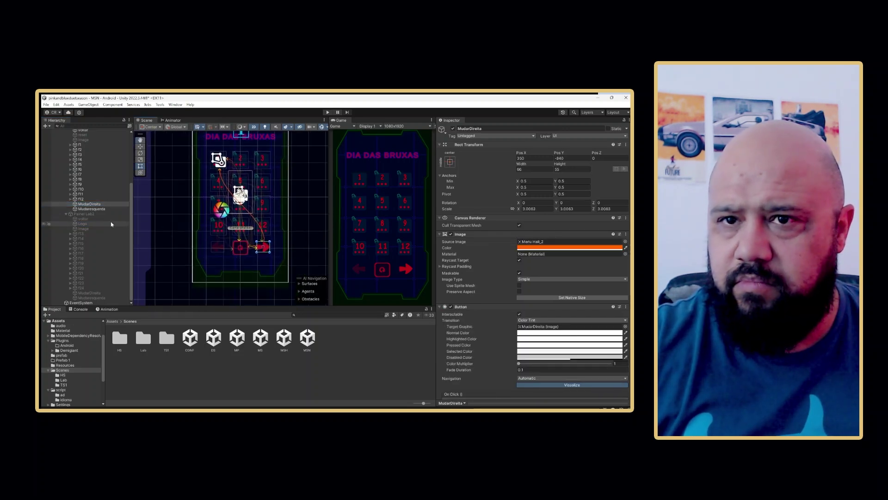
pyautogui.keyDown('ctrl'); pyautogui.click(98, 209); pyautogui.keyUp('ctrl')
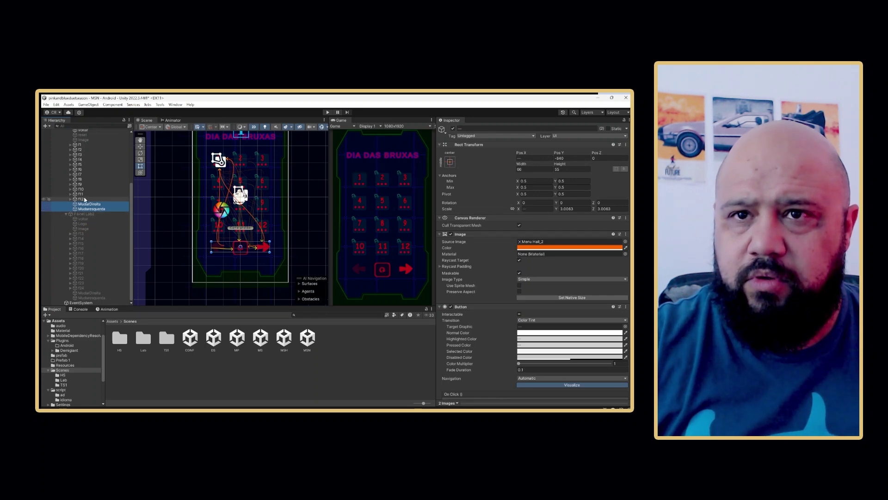
pyautogui.scroll(2, 92, 142)
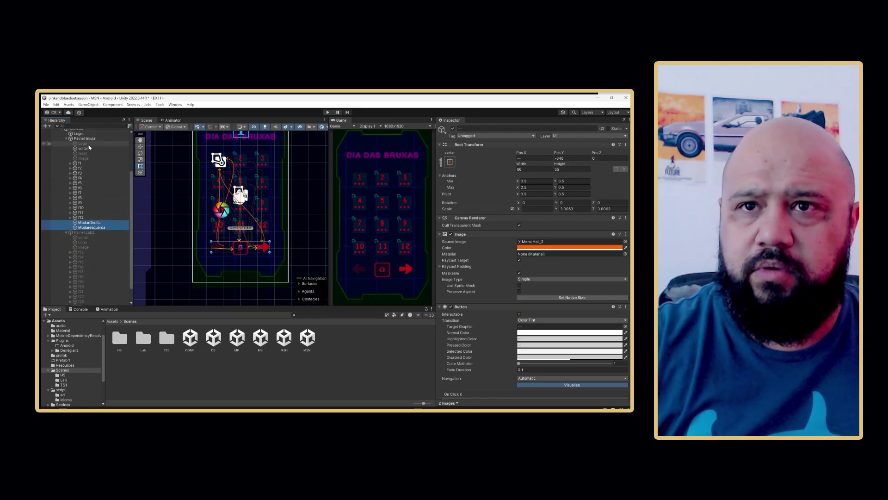
pyautogui.keyDown('ctrl'); pyautogui.click(83, 149); pyautogui.keyUp('ctrl')
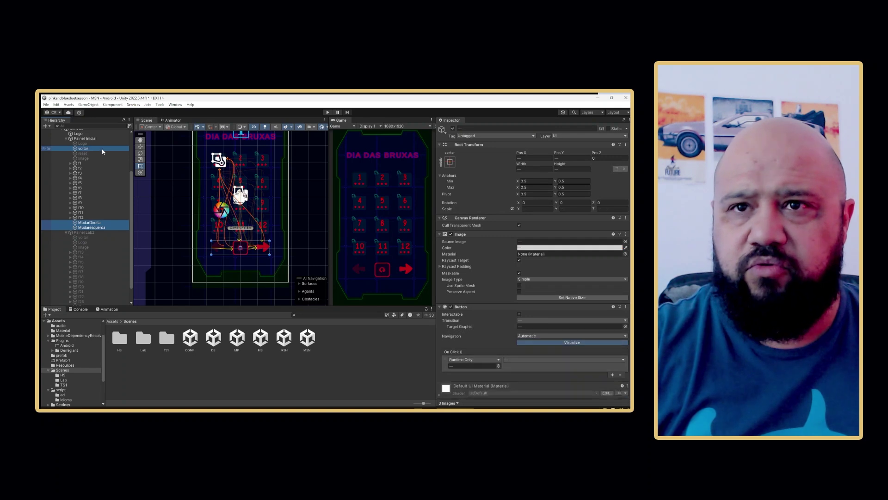
pyautogui.click(545, 248)
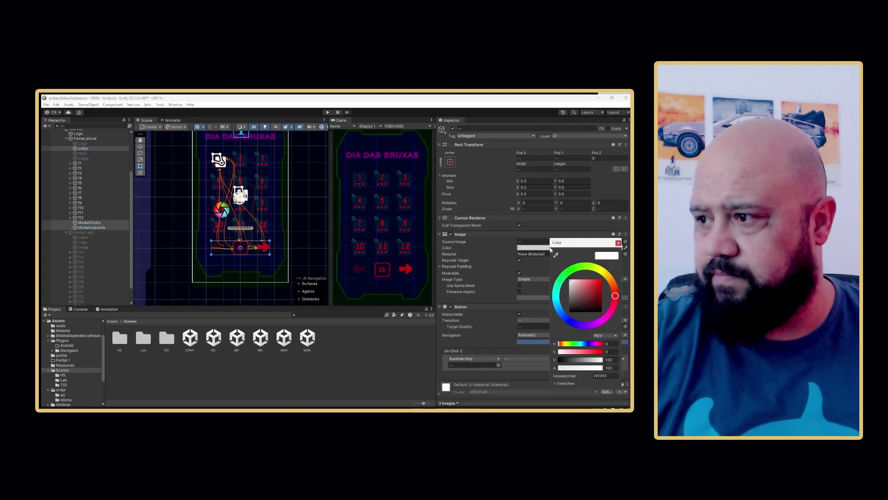
pyautogui.click(606, 376)
pyautogui.write('039137')
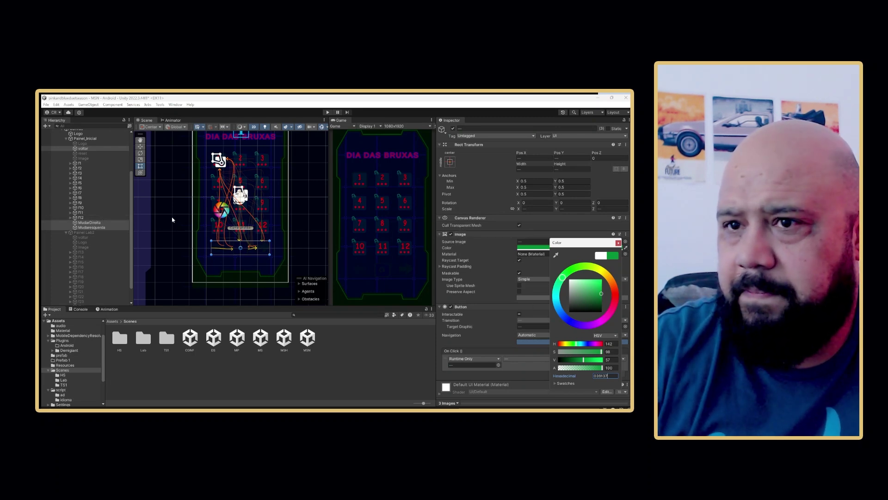
# Set the image colour of Painel_Inicial's voltar button to white, hexadecimal FFFFFF.
pyautogui.click(89, 148)
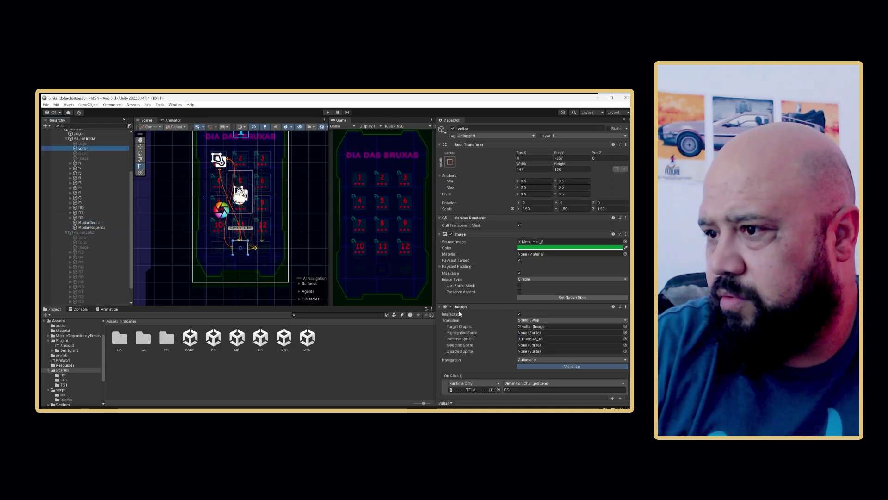
pyautogui.click(519, 315)
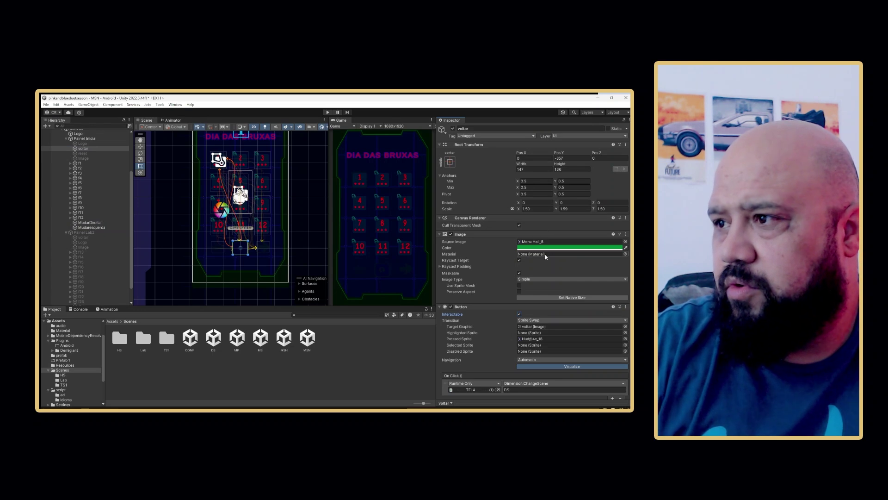
pyautogui.click(579, 249)
pyautogui.click(620, 344)
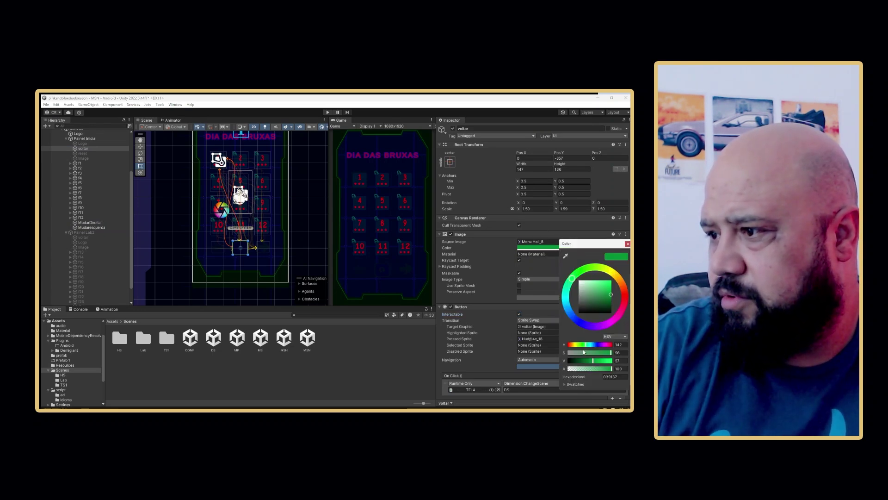
pyautogui.moveTo(574, 285); pyautogui.dragTo(576, 277)
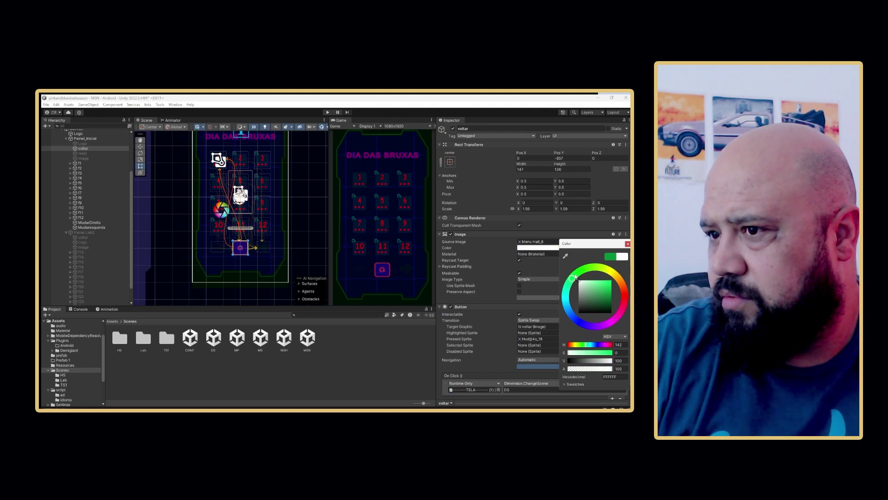
pyautogui.click(553, 264)
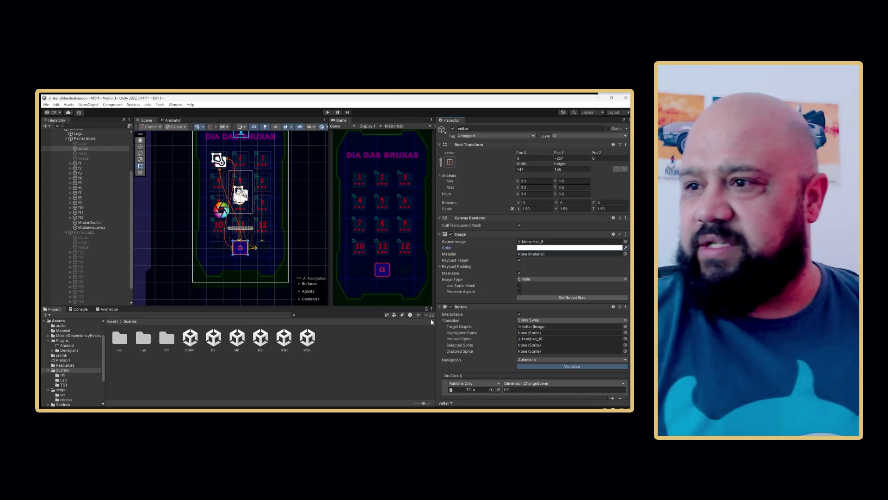
# Recolour the MudarDireita and MudarEsquerda arrows in Painel_Inicial to red FF0A00 and copy that hexadecimal code.
pyautogui.click(94, 223)
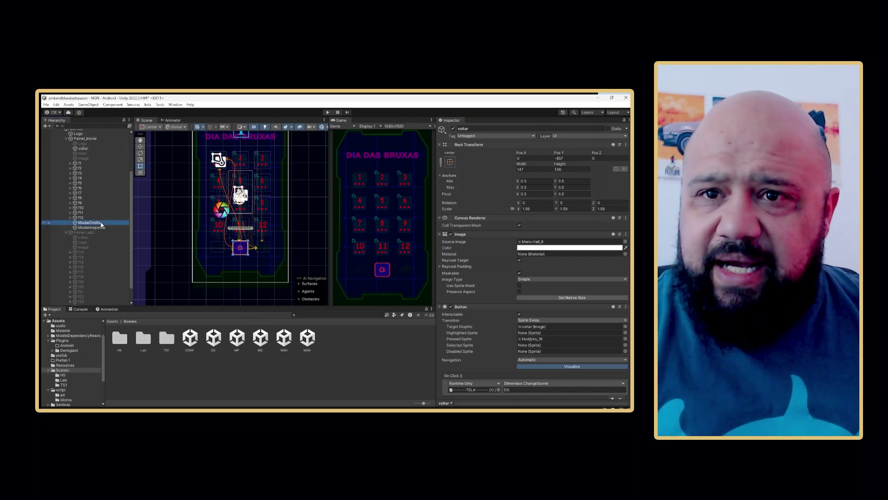
pyautogui.keyDown('shift'); pyautogui.click(101, 228); pyautogui.keyUp('shift')
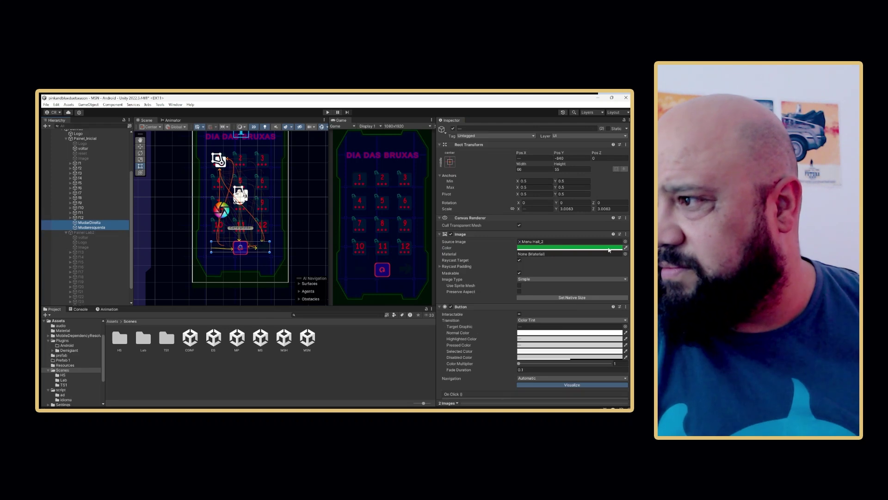
pyautogui.click(627, 249)
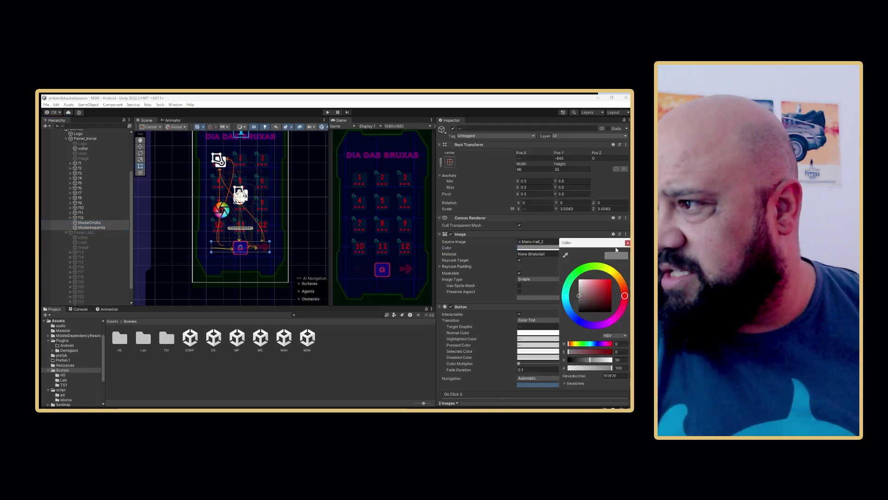
pyautogui.click(590, 268)
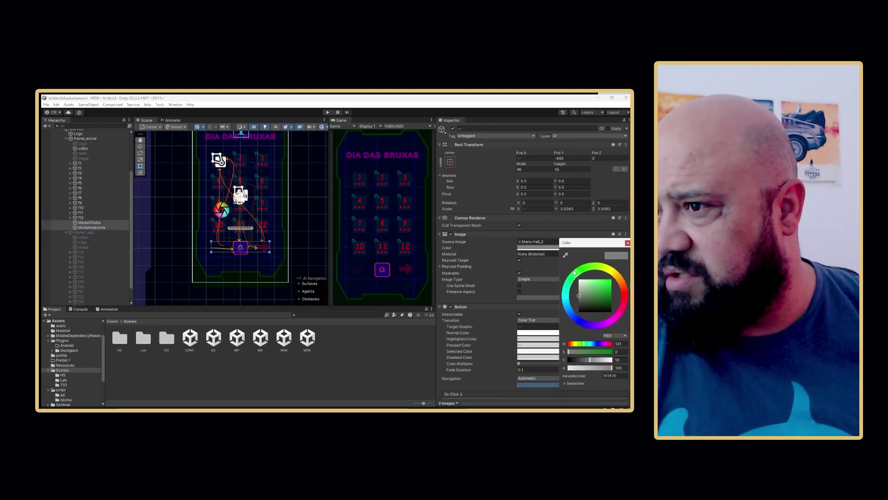
pyautogui.moveTo(587, 288); pyautogui.dragTo(616, 281)
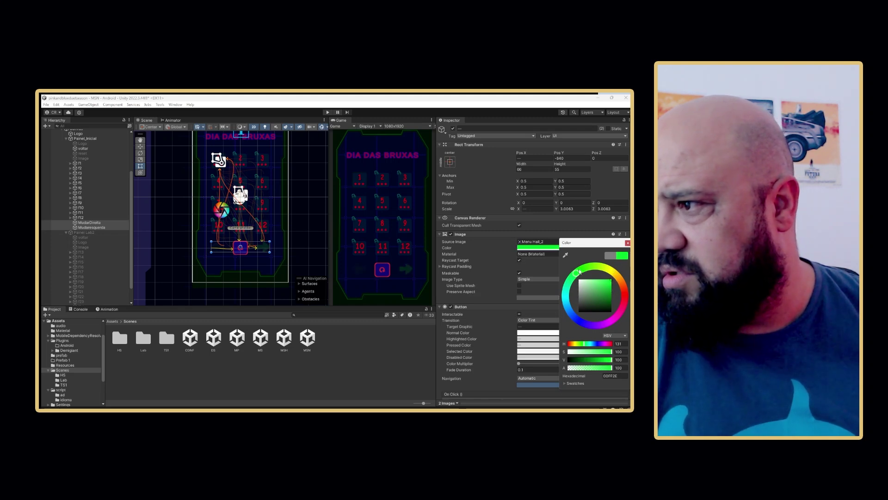
pyautogui.moveTo(574, 281)
pyautogui.mouseDown()
pyautogui.moveTo(567, 300)
pyautogui.moveTo(609, 270)
pyautogui.moveTo(627, 297)
pyautogui.mouseUp()
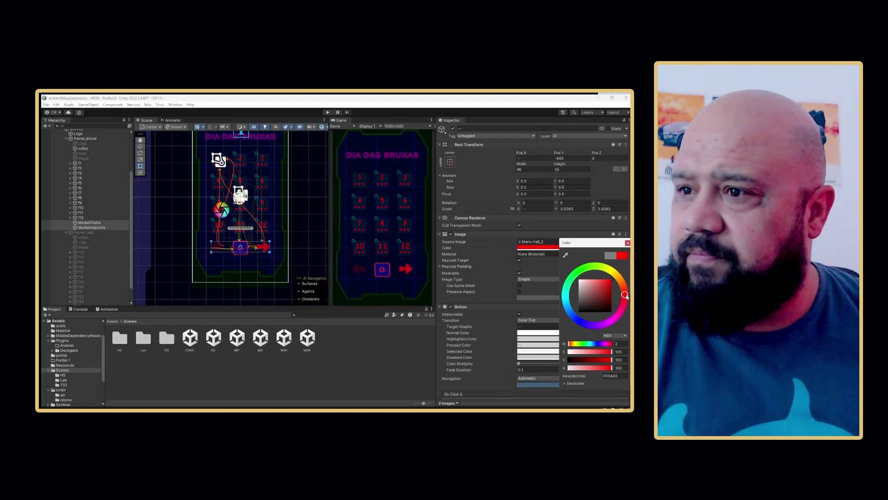
pyautogui.click(617, 375)
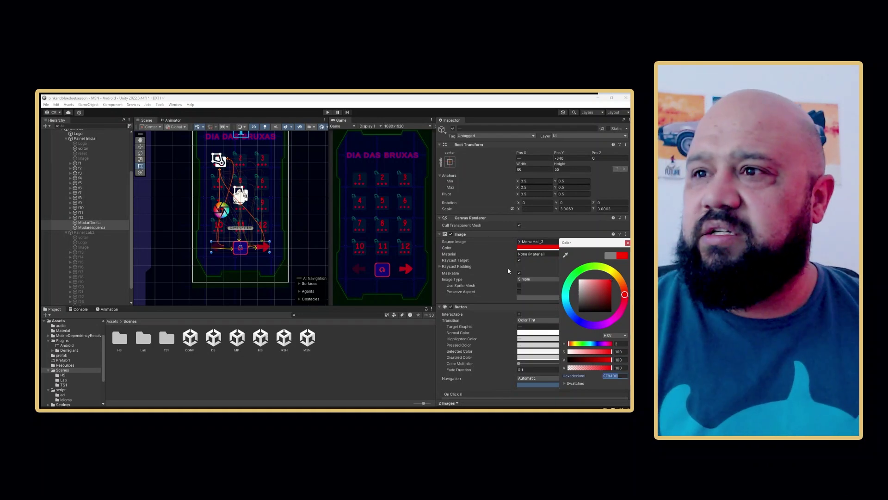
pyautogui.click(628, 243)
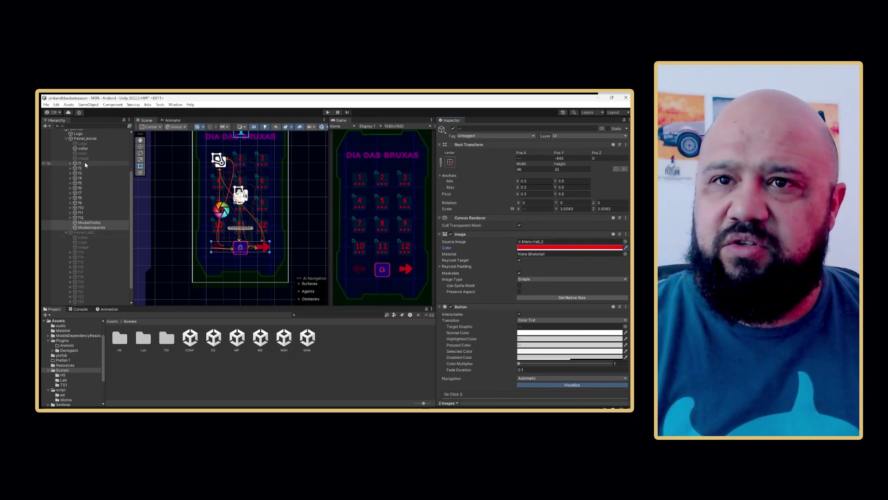
# Apply the hexadecimal colour FF0A00 to the image of Painel_Inicial's voltar button.
pyautogui.click(83, 148)
pyautogui.click(538, 249)
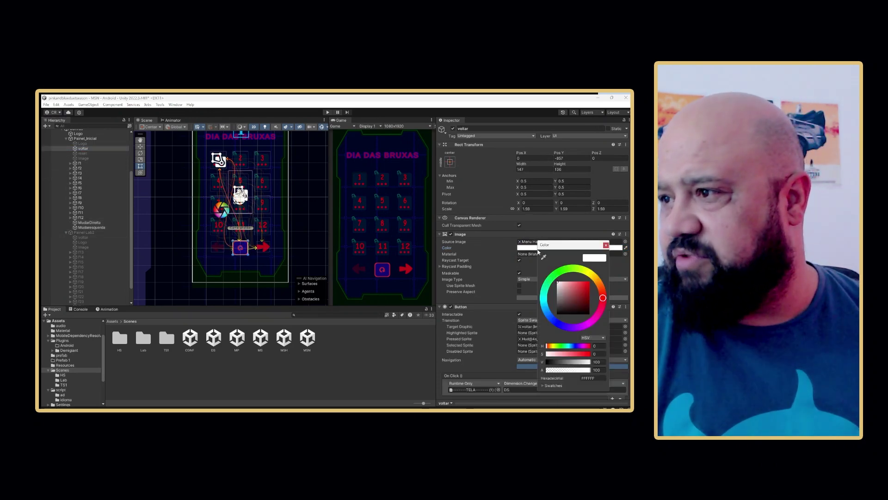
pyautogui.click(592, 378)
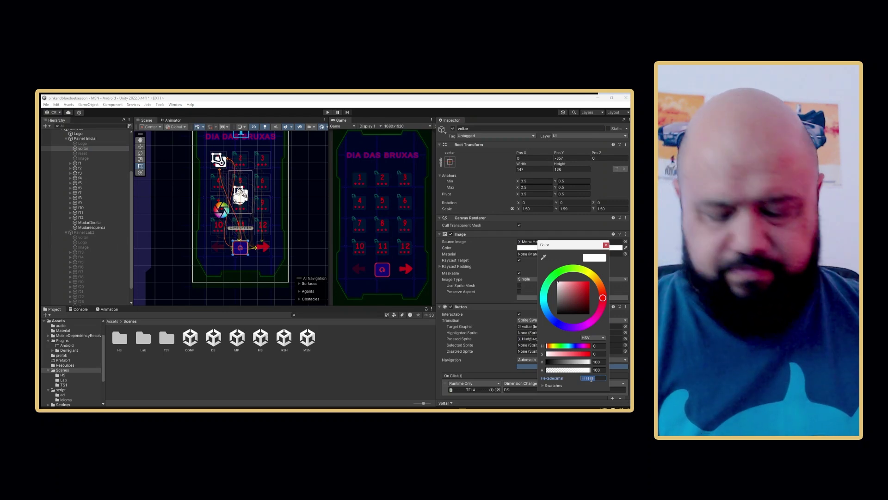
pyautogui.write('FF0A00')
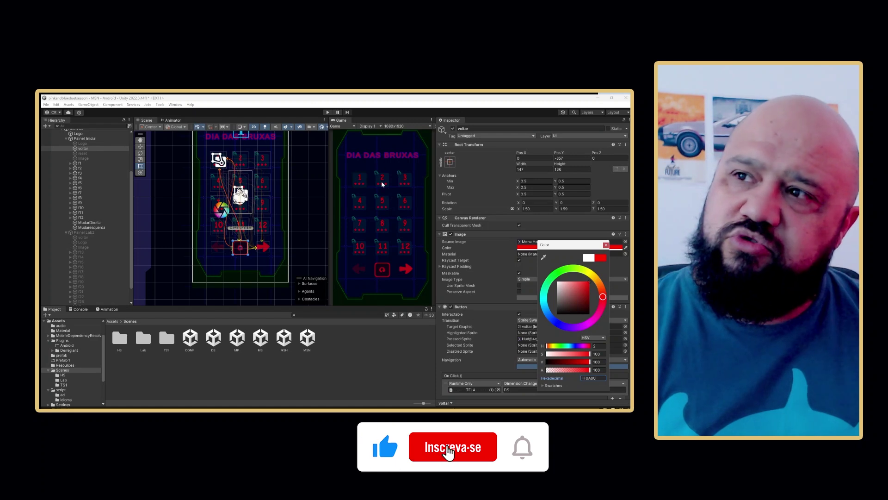
pyautogui.scroll(4, 92, 217)
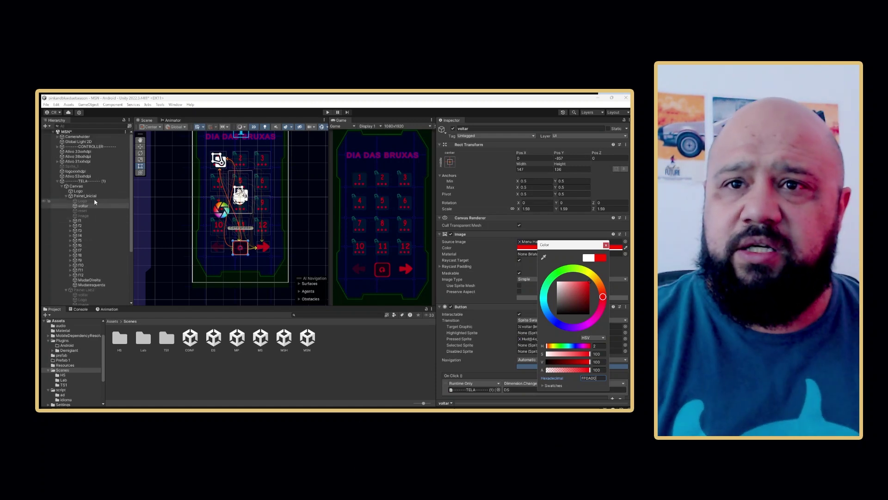
pyautogui.click(606, 245)
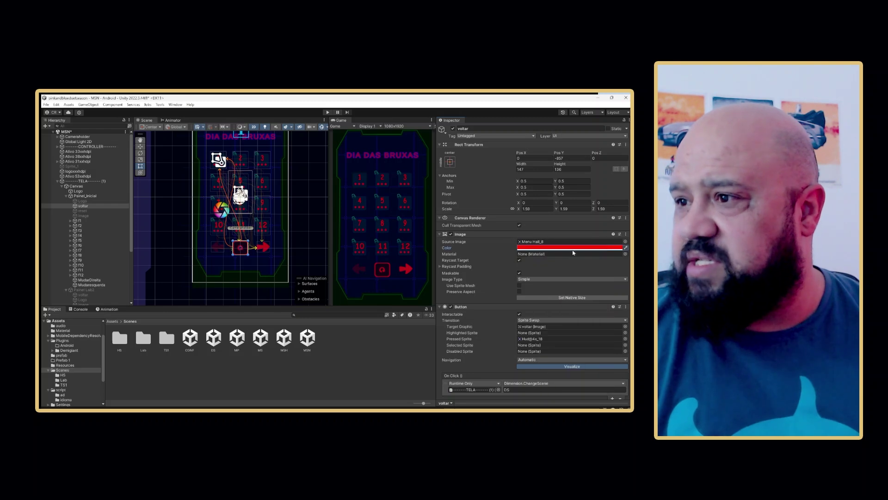
# Set the image colour of the MudarDireita and MudarEsquerda arrows in Painel Lab2 to hexadecimal FF0A00.
pyautogui.scroll(-5, 75, 264)
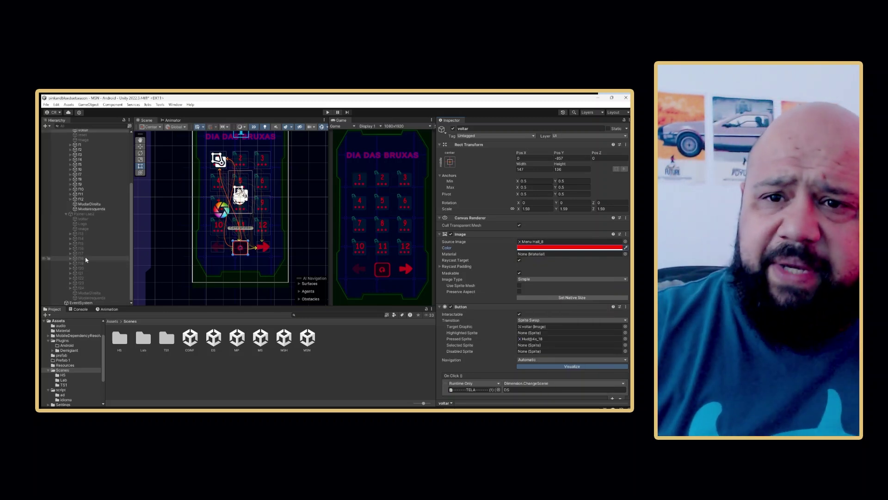
pyautogui.click(92, 293)
pyautogui.keyDown('ctrl'); pyautogui.click(98, 298); pyautogui.keyUp('ctrl')
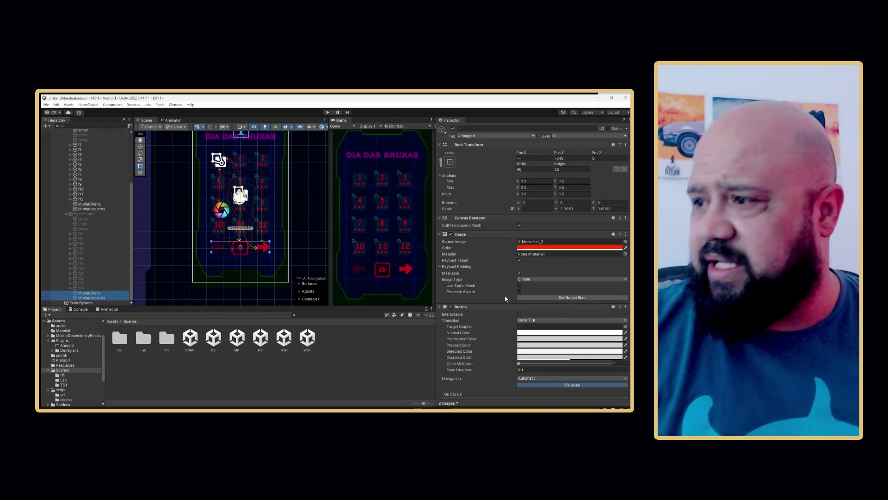
pyautogui.click(618, 250)
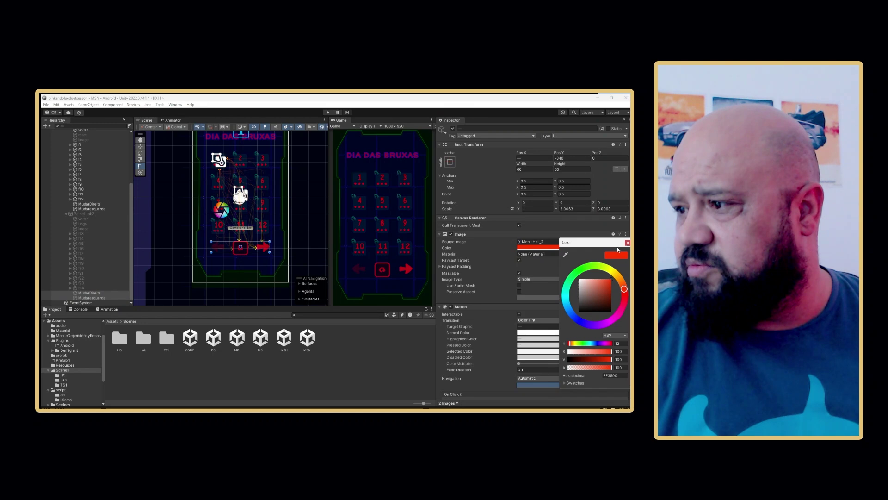
pyautogui.click(611, 376)
pyautogui.write('FF0A00')
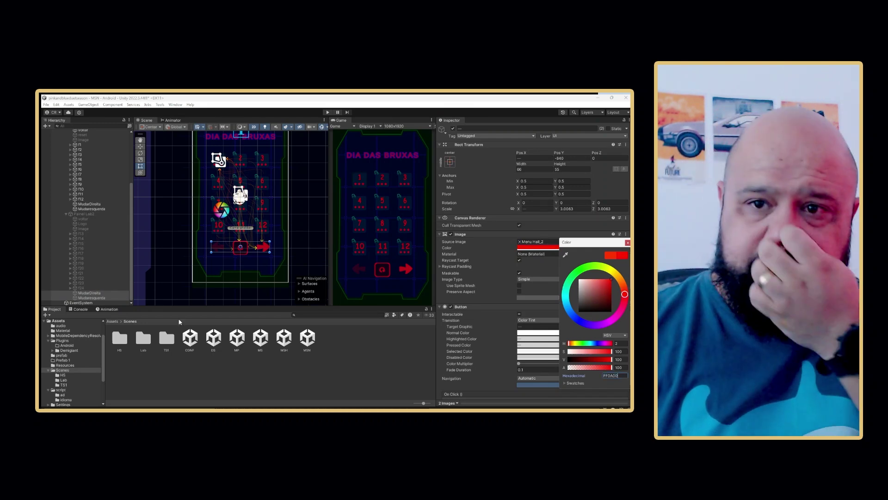
# Set the image colour of the voltar button in Painel Lab2 to hexadecimal FF0A00.
pyautogui.click(87, 219)
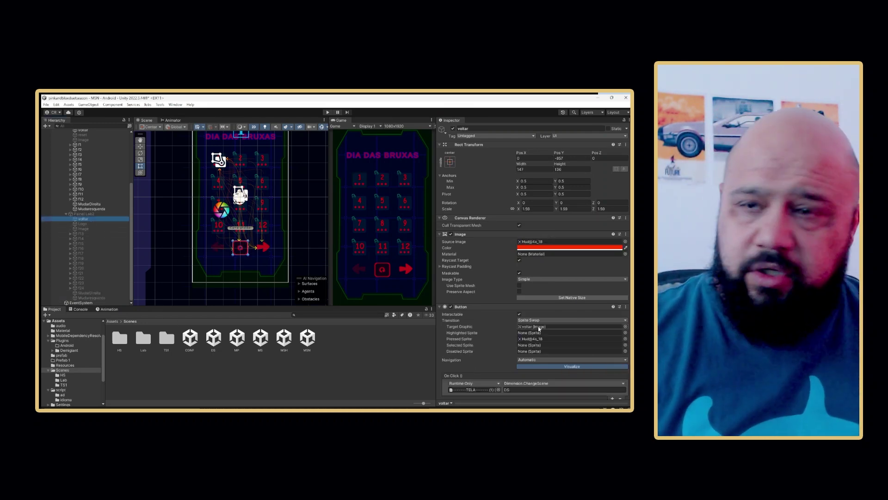
pyautogui.click(570, 248)
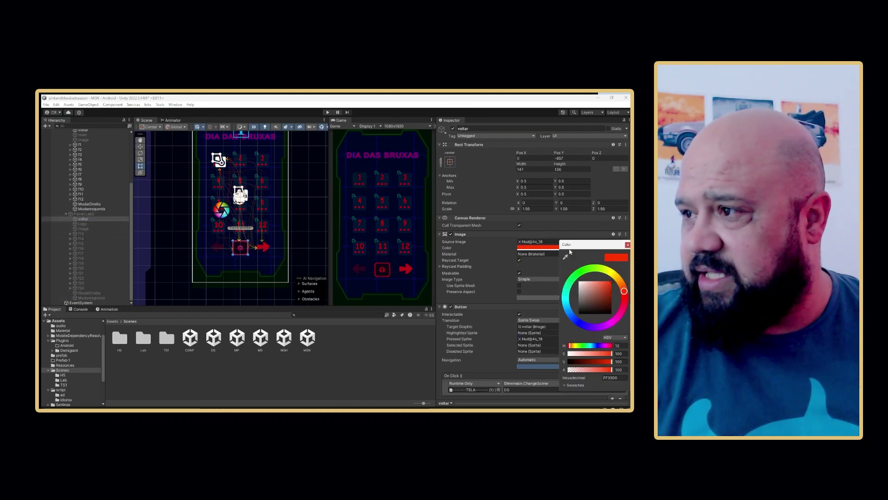
pyautogui.click(611, 378)
pyautogui.write('FF0A00')
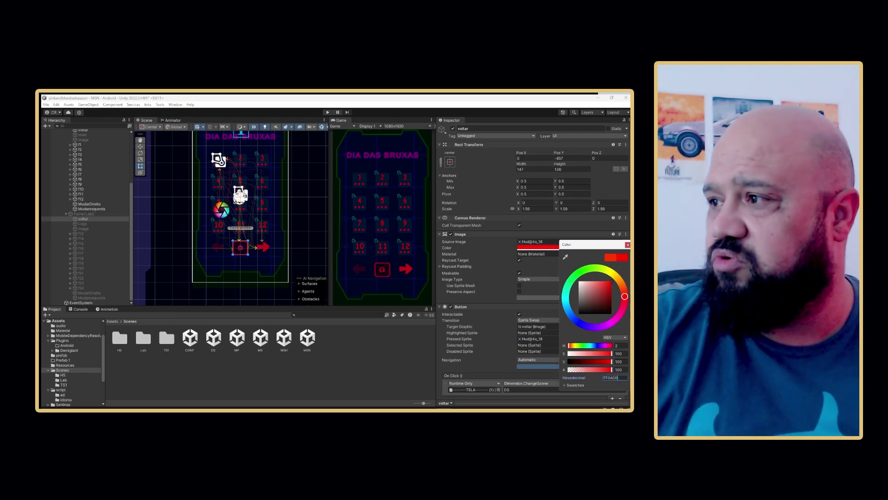
# Toggle Painel Lab2 on and off to check its appearance in the scene, leaving it hidden.
pyautogui.click(176, 230)
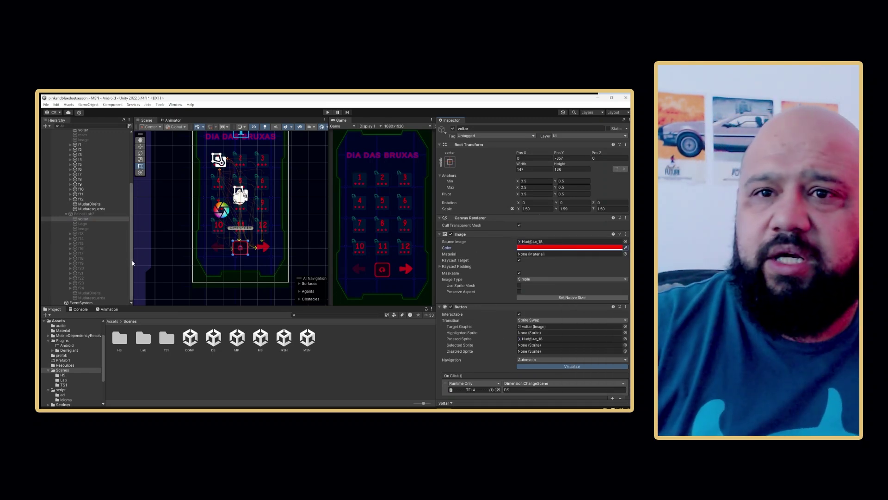
pyautogui.click(91, 214)
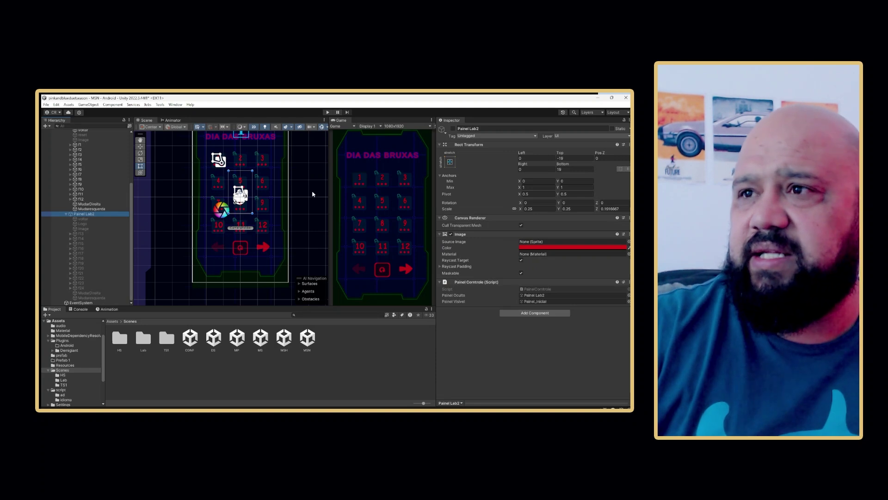
pyautogui.scroll(-2, 298, 189)
pyautogui.moveTo(298, 188); pyautogui.dragTo(298, 239, button='middle')
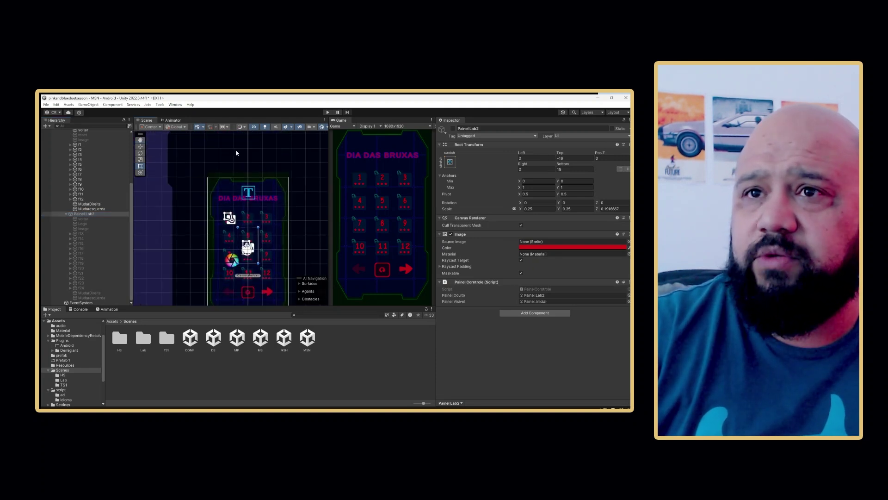
pyautogui.click(453, 129)
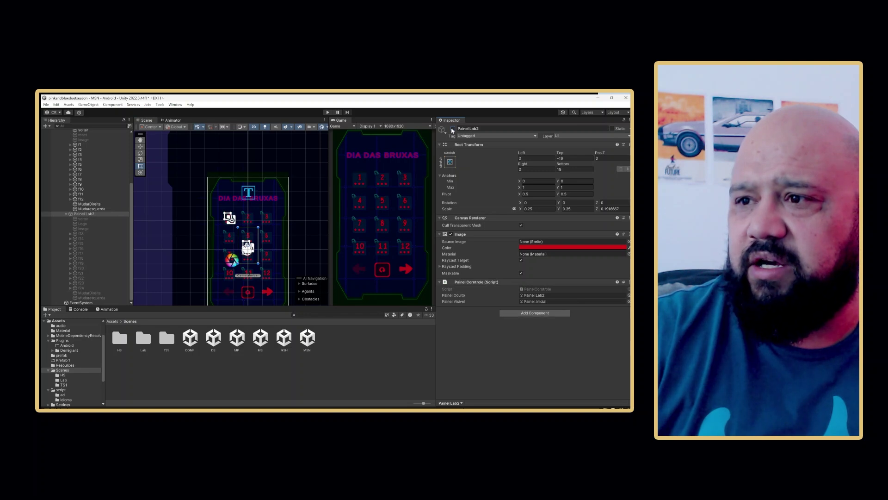
pyautogui.click(452, 129)
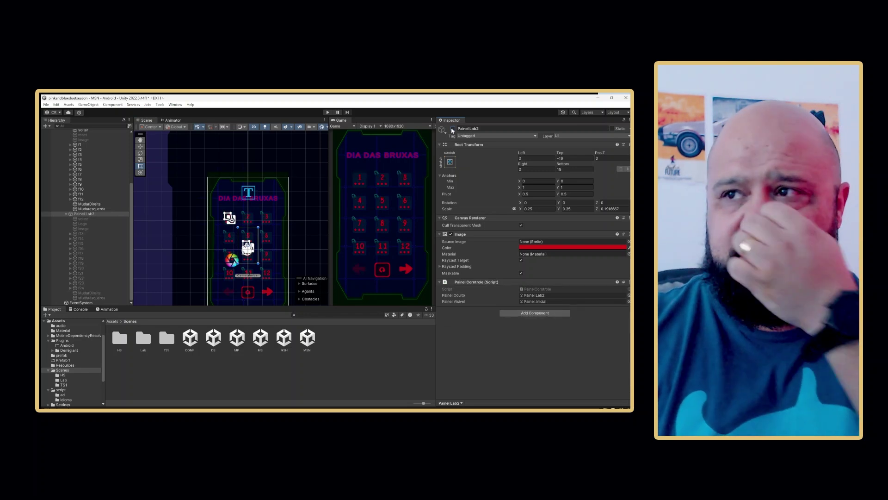
pyautogui.click(452, 129)
pyautogui.click(453, 130)
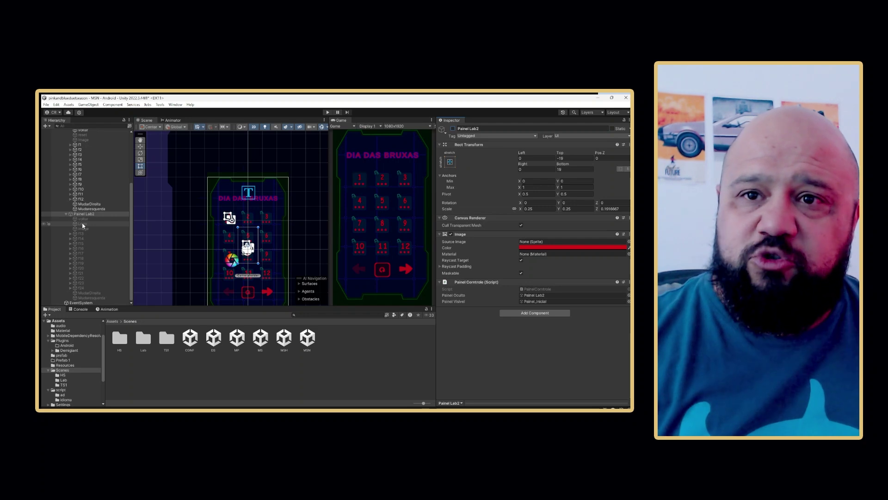
# Expand level button f1 in Painel_Inicial and check its star and numeroFase text, leaving the text disabled.
pyautogui.scroll(3, 82, 227)
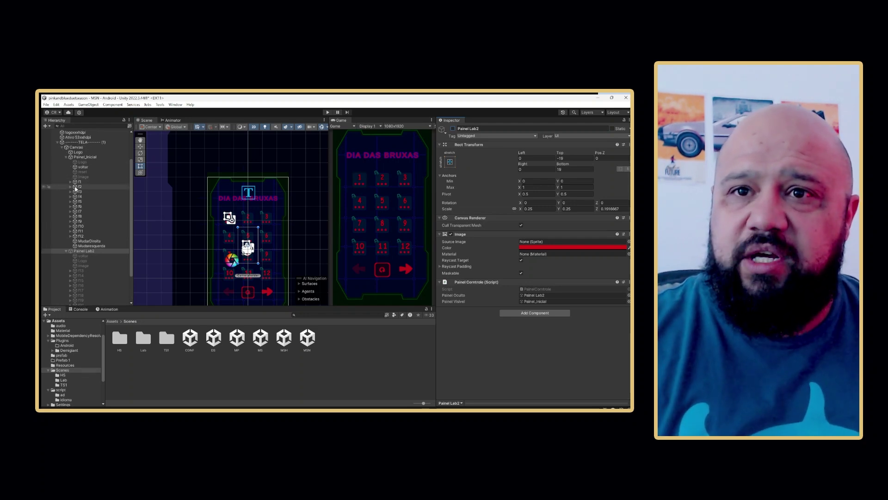
pyautogui.click(82, 183)
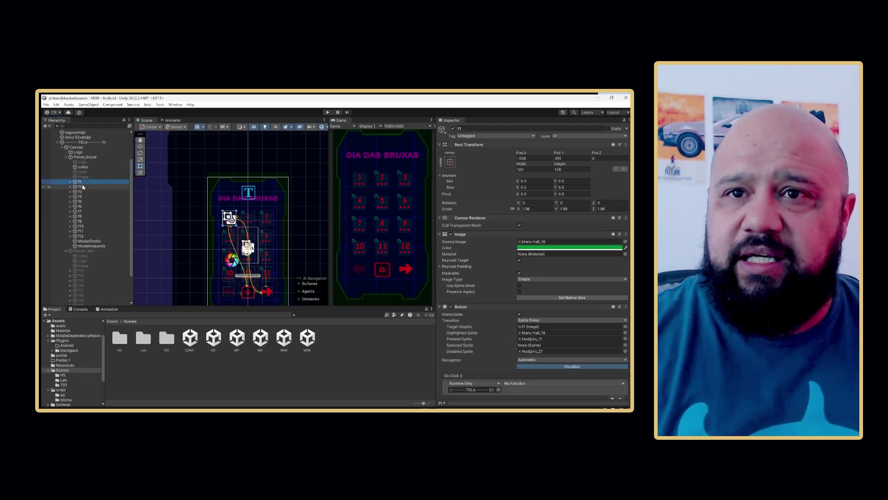
pyautogui.click(71, 182)
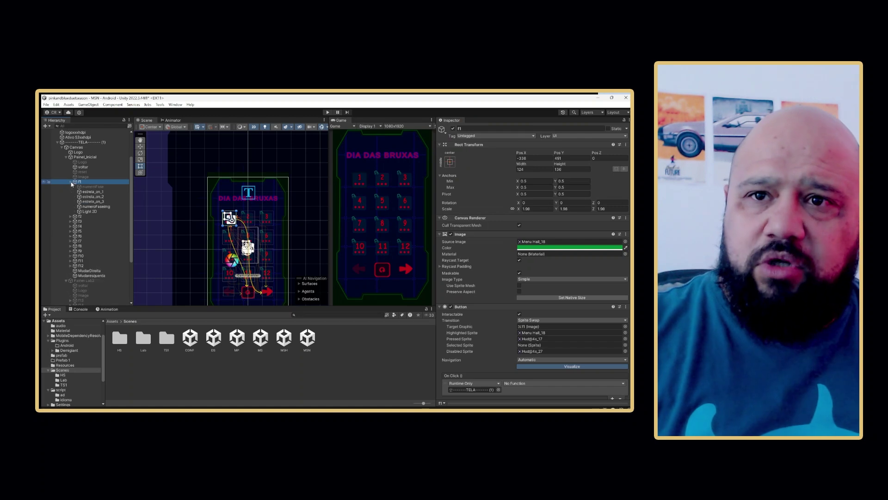
pyautogui.click(92, 192)
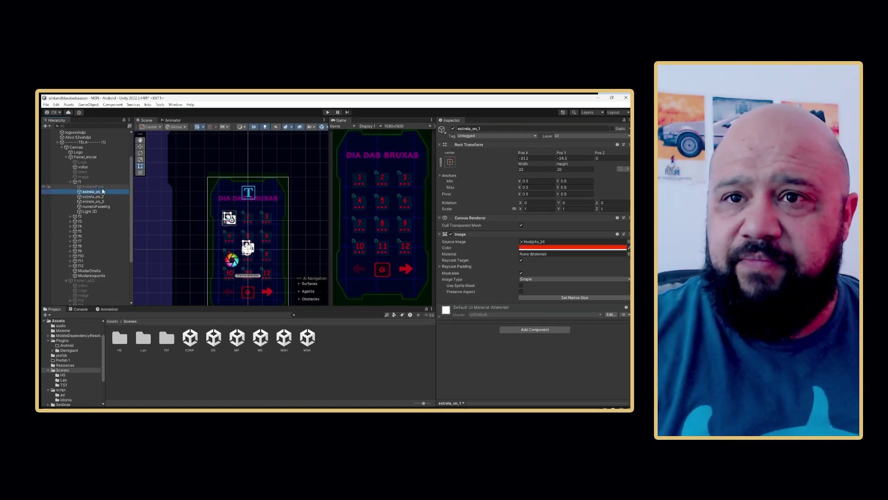
pyautogui.click(103, 187)
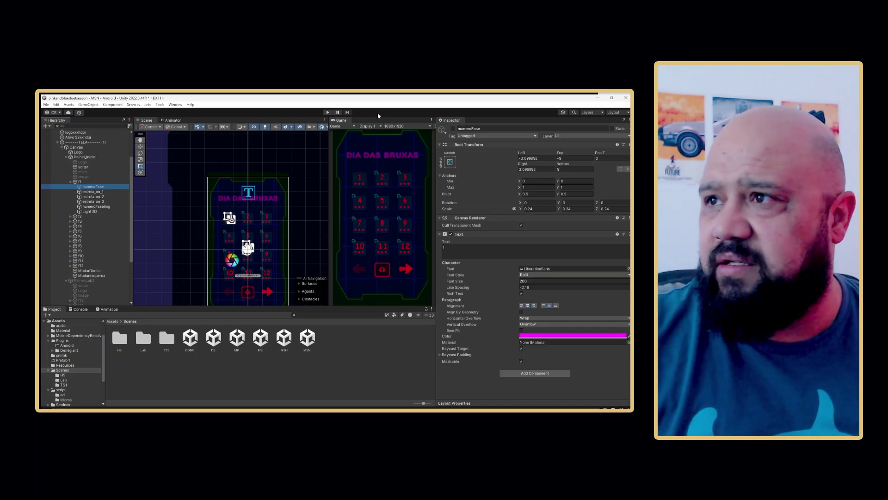
pyautogui.click(453, 129)
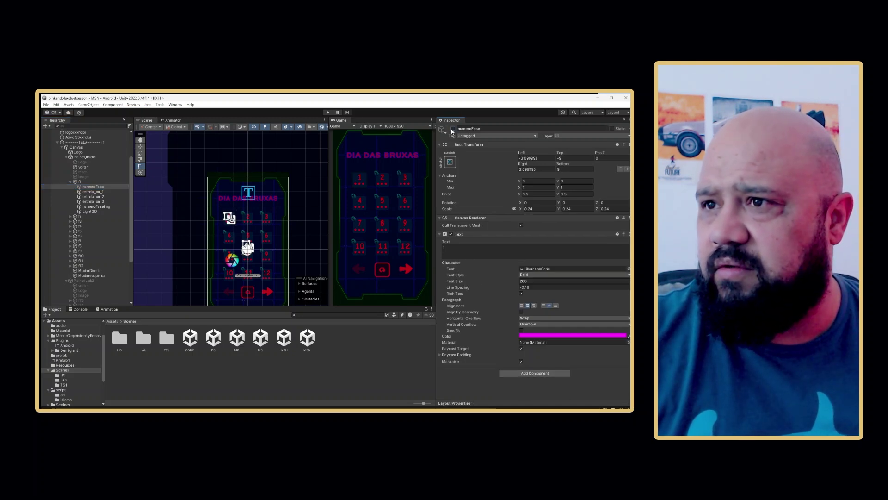
# Set the image colour of f1's three estrela_on stars and numeroFaseImg to hexadecimal FF0A00 and check its Light 2D.
pyautogui.click(102, 206)
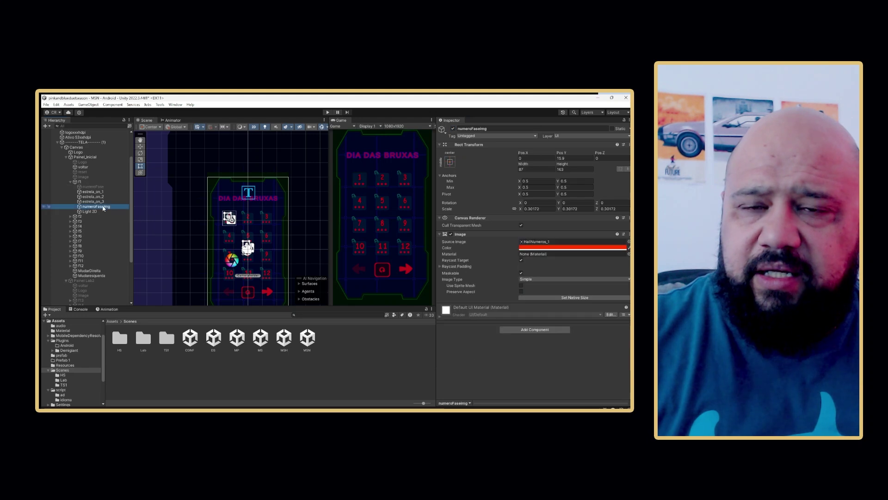
pyautogui.keyDown('ctrl'); pyautogui.click(104, 192); pyautogui.keyUp('ctrl')
pyautogui.keyDown('ctrl'); pyautogui.click(103, 197); pyautogui.keyUp('ctrl')
pyautogui.keyDown('ctrl'); pyautogui.click(104, 203); pyautogui.keyUp('ctrl')
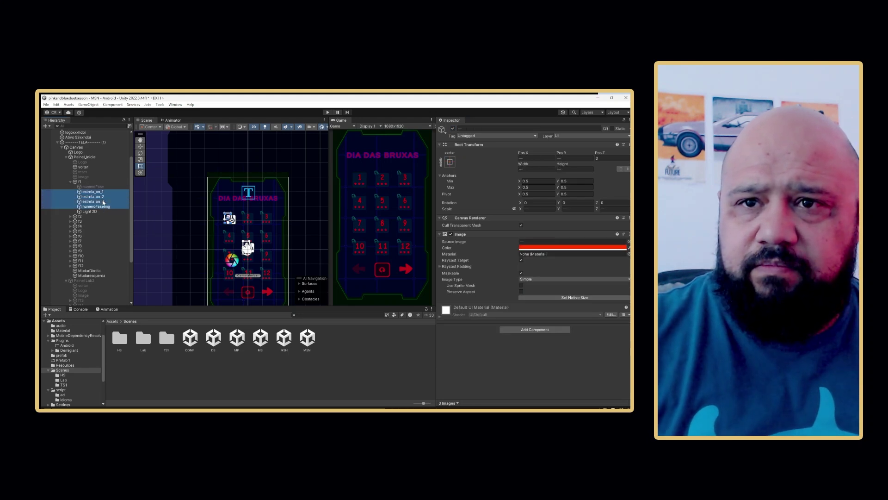
pyautogui.click(579, 247)
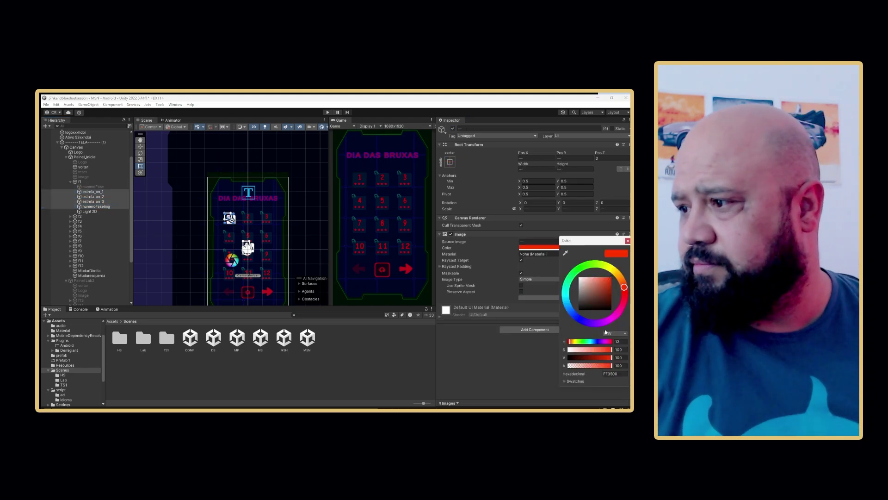
pyautogui.click(609, 374)
pyautogui.write('FF0A00')
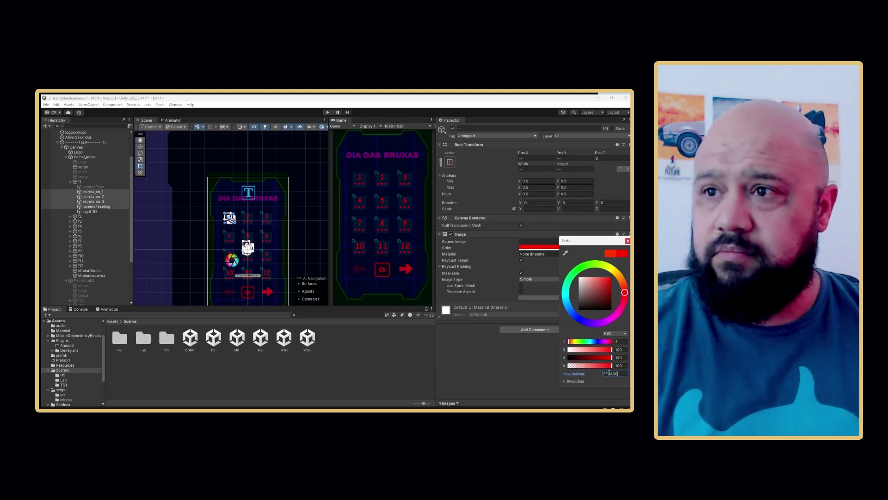
pyautogui.click(413, 249)
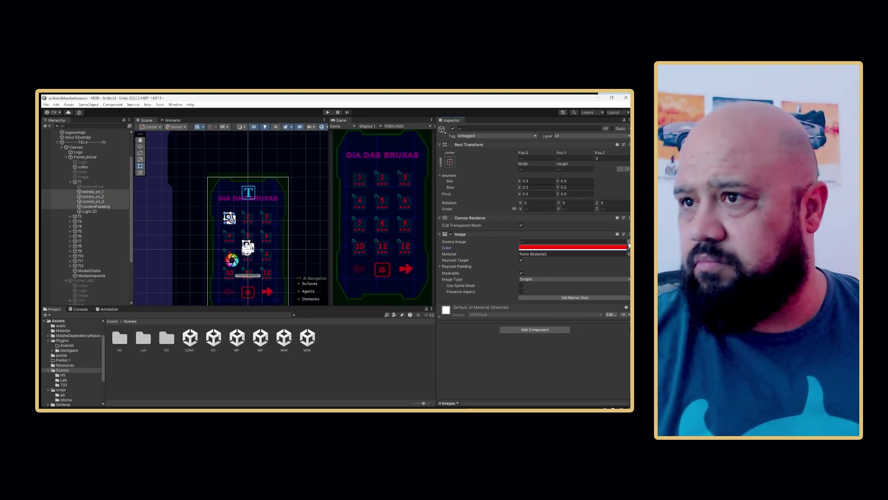
pyautogui.click(89, 213)
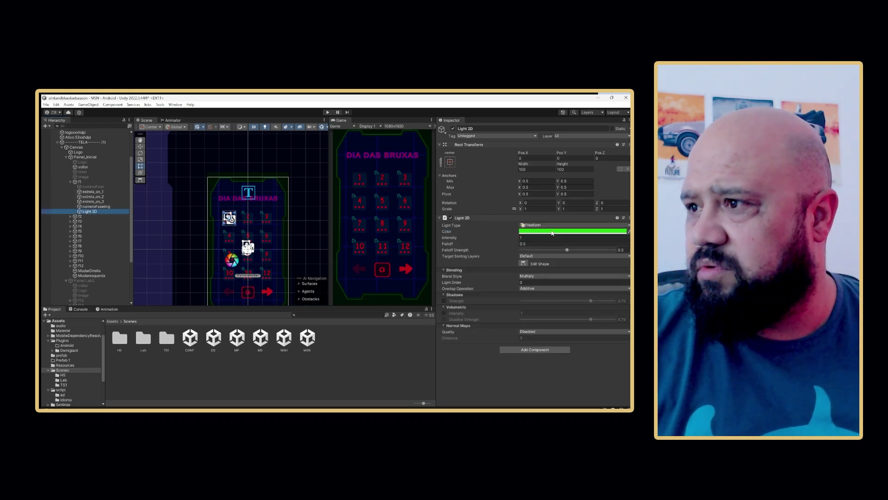
pyautogui.click(451, 218)
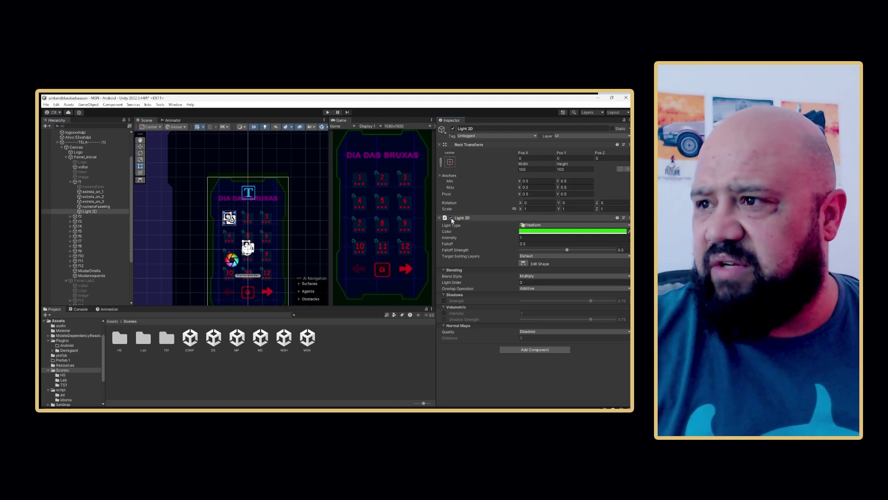
# Set the image colour of f2's three estrela_on stars and numeroFaseImg to hexadecimal FF0A00.
pyautogui.click(80, 218)
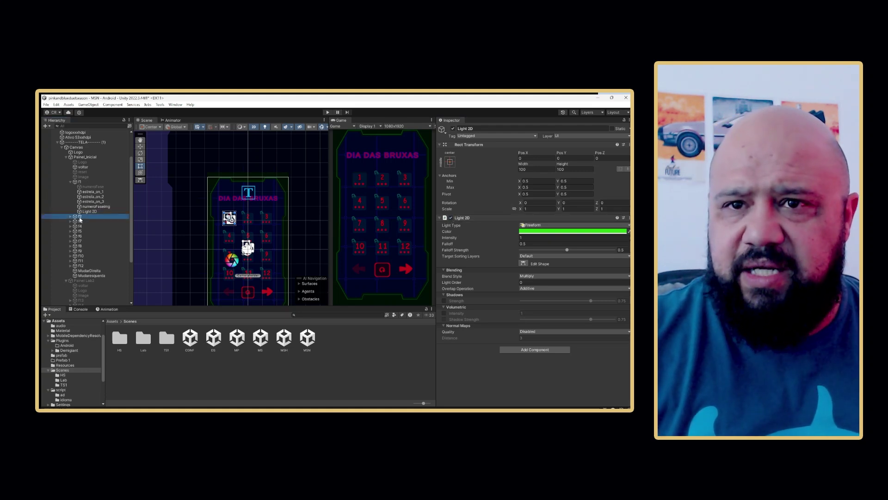
pyautogui.click(71, 217)
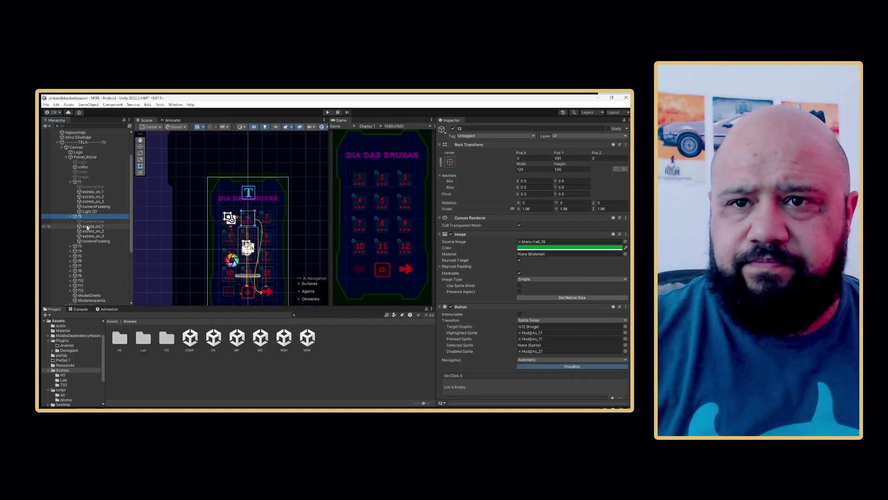
pyautogui.click(86, 228)
pyautogui.keyDown('shift'); pyautogui.click(95, 241); pyautogui.keyUp('shift')
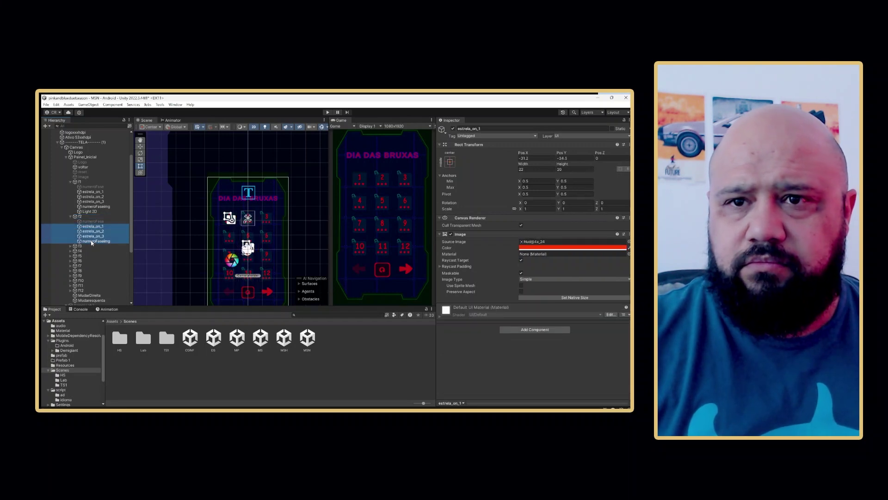
pyautogui.click(540, 249)
pyautogui.click(592, 375)
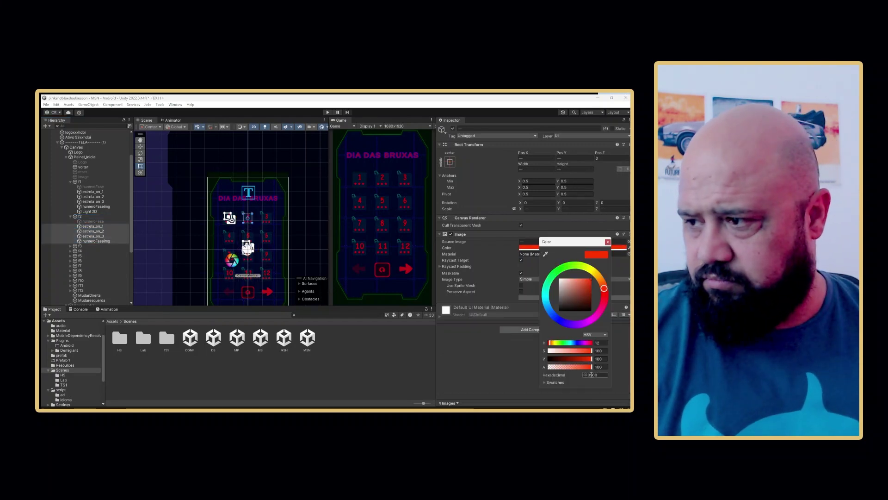
pyautogui.write('FF0A00')
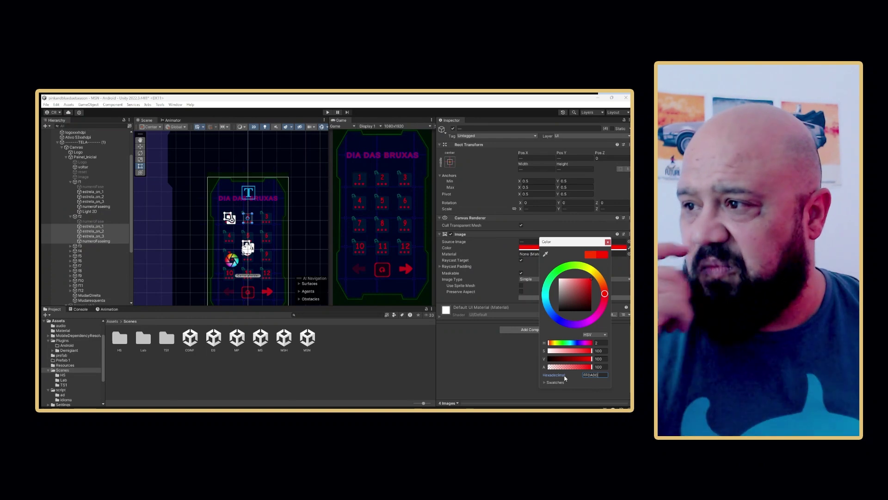
pyautogui.click(71, 246)
# Set the image colour of f3's three estrela_on stars and numeroFaseImg to hexadecimal FF0A00.
pyautogui.click(71, 247)
pyautogui.click(90, 256)
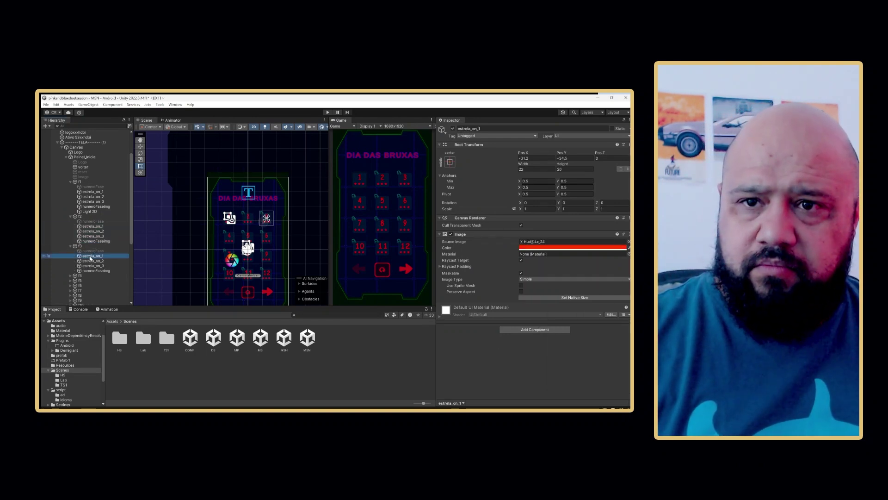
pyautogui.keyDown('shift'); pyautogui.click(93, 270); pyautogui.keyUp('shift')
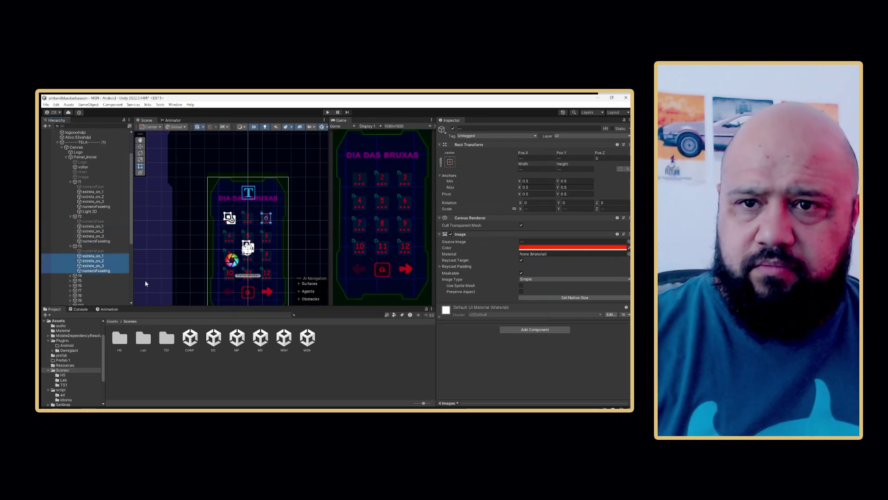
pyautogui.click(548, 248)
pyautogui.click(596, 374)
pyautogui.write('FF0A00')
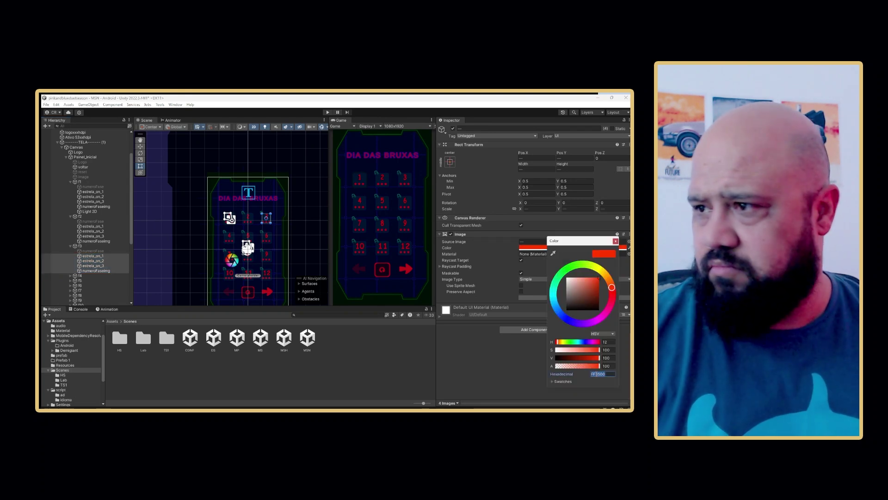
pyautogui.click(615, 241)
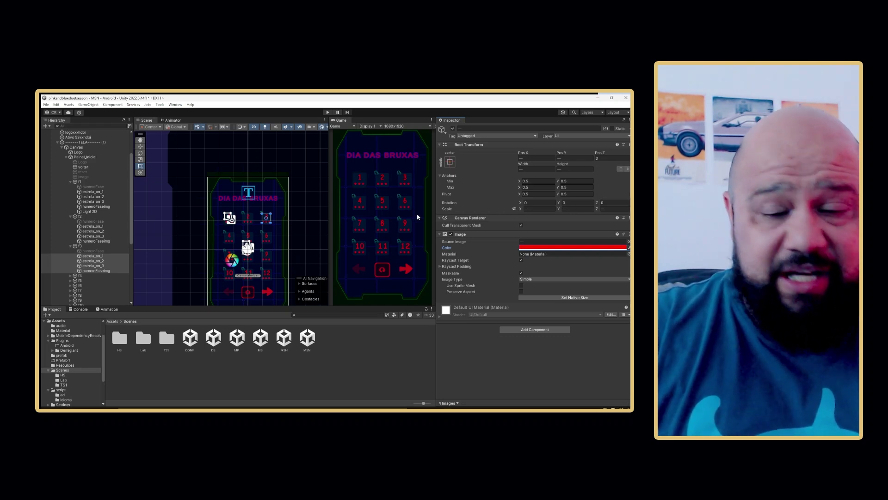
# Expand level button f4 and select its three estrela_on stars and numeroFaseImg together for recolouring.
pyautogui.scroll(-3, 83, 231)
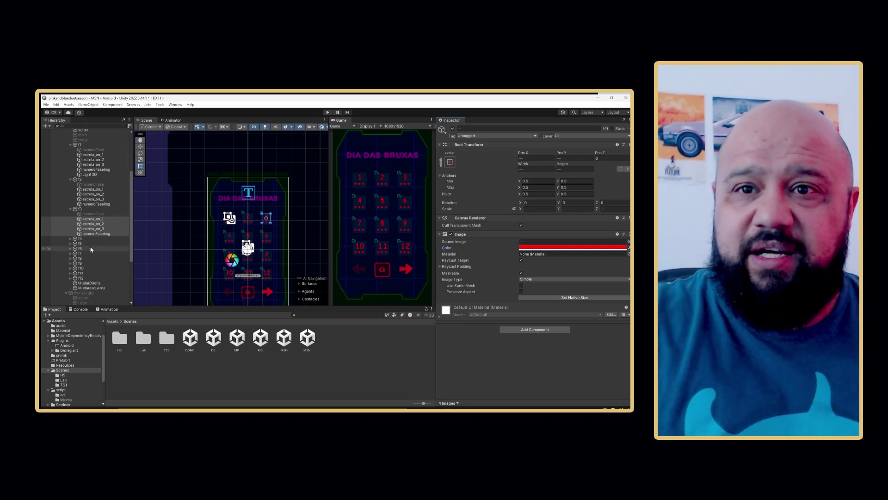
pyautogui.click(71, 238)
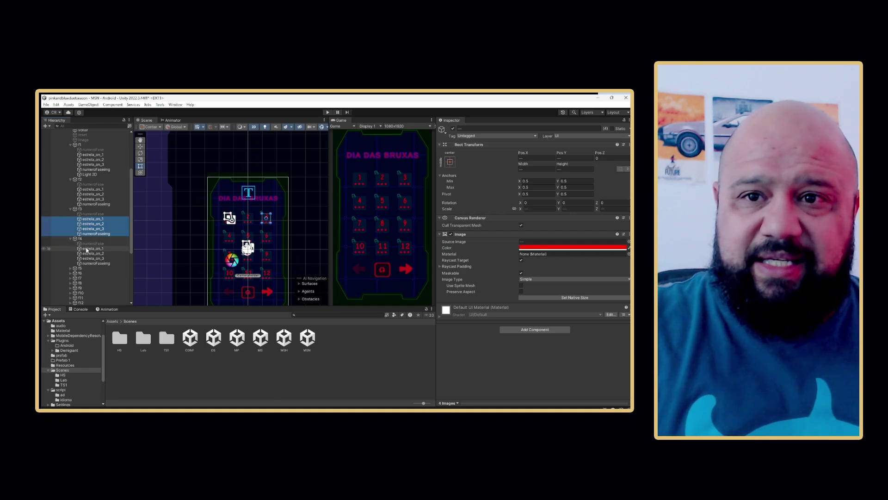
pyautogui.click(90, 248)
pyautogui.keyDown('shift'); pyautogui.click(127, 263); pyautogui.keyUp('shift')
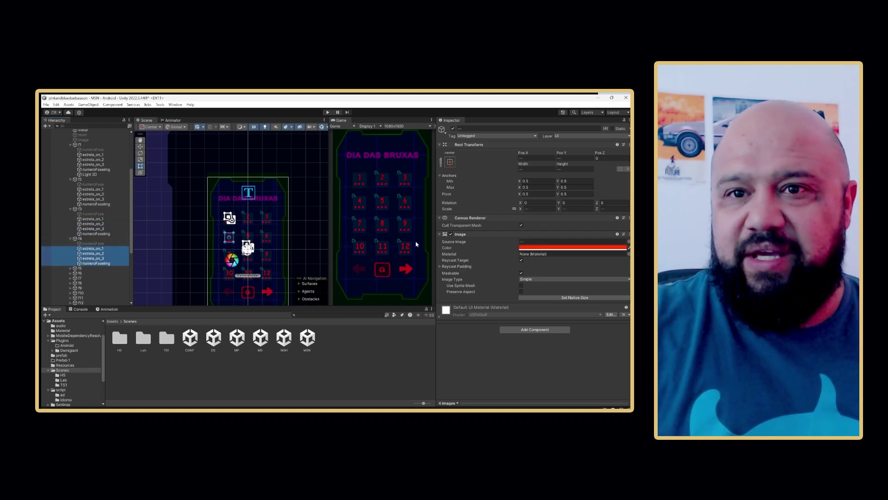